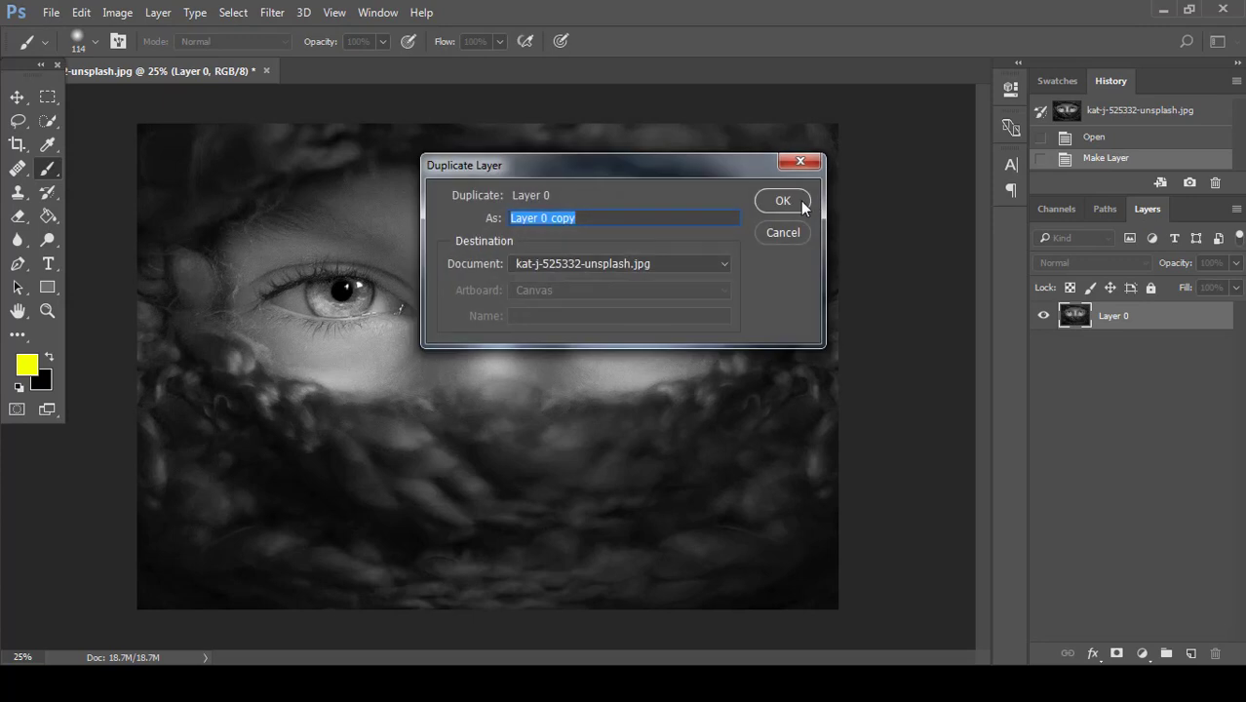
Duplicate Layer 0 and apply the Camera Raw Filter to the copy with Exposure +0.55, Blacks -35, Clarity +13 and Vibrance +100.
{"action": "left_click", "coordinate": [797, 201]}
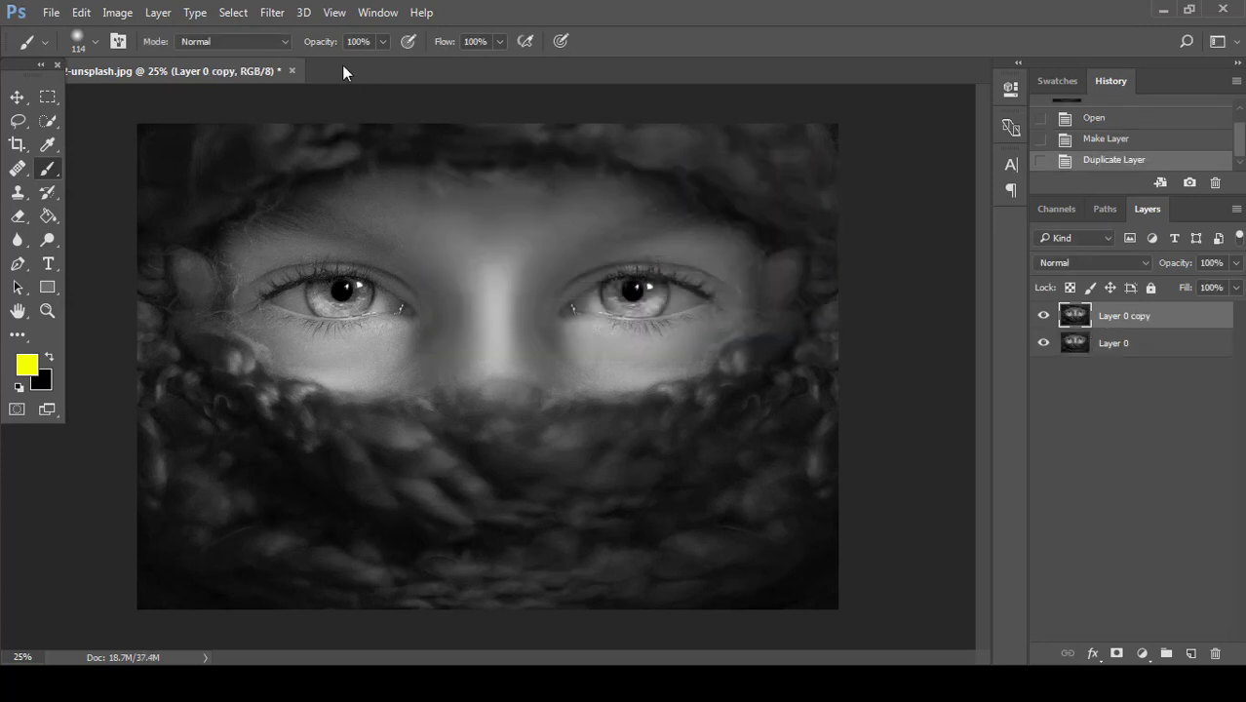
{"action": "left_click", "coordinate": [269, 13]}
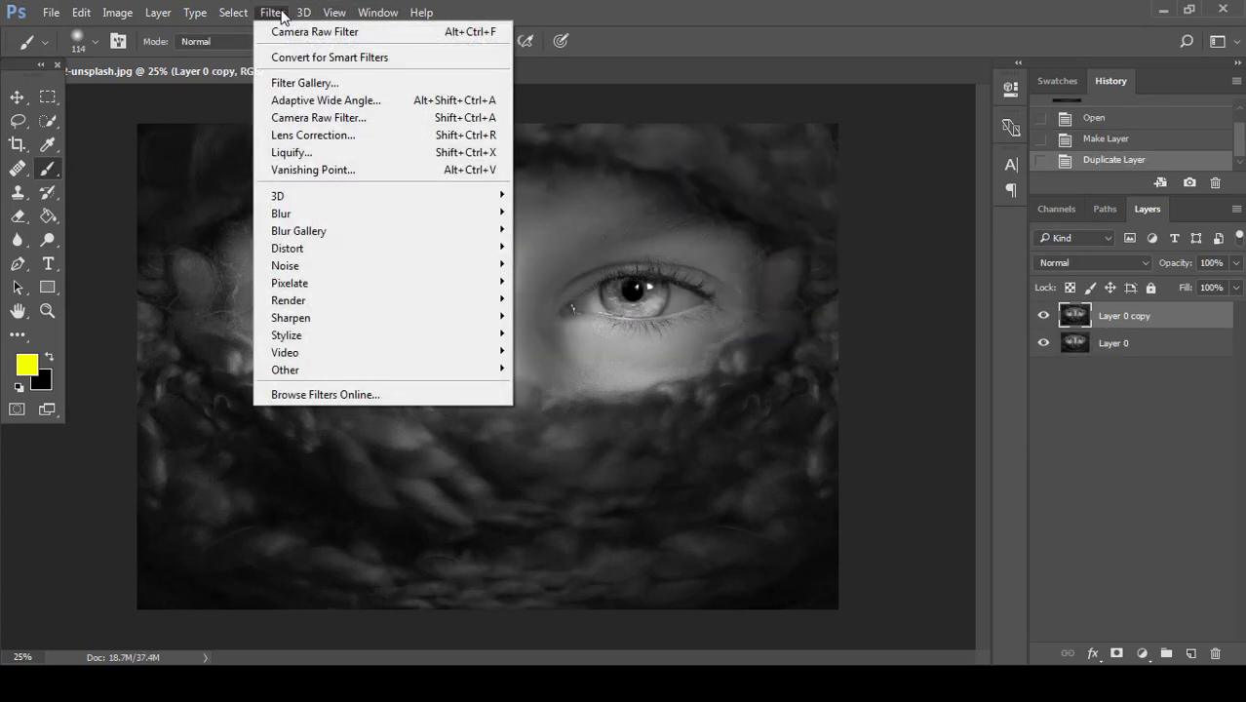
{"action": "left_click", "coordinate": [406, 123]}
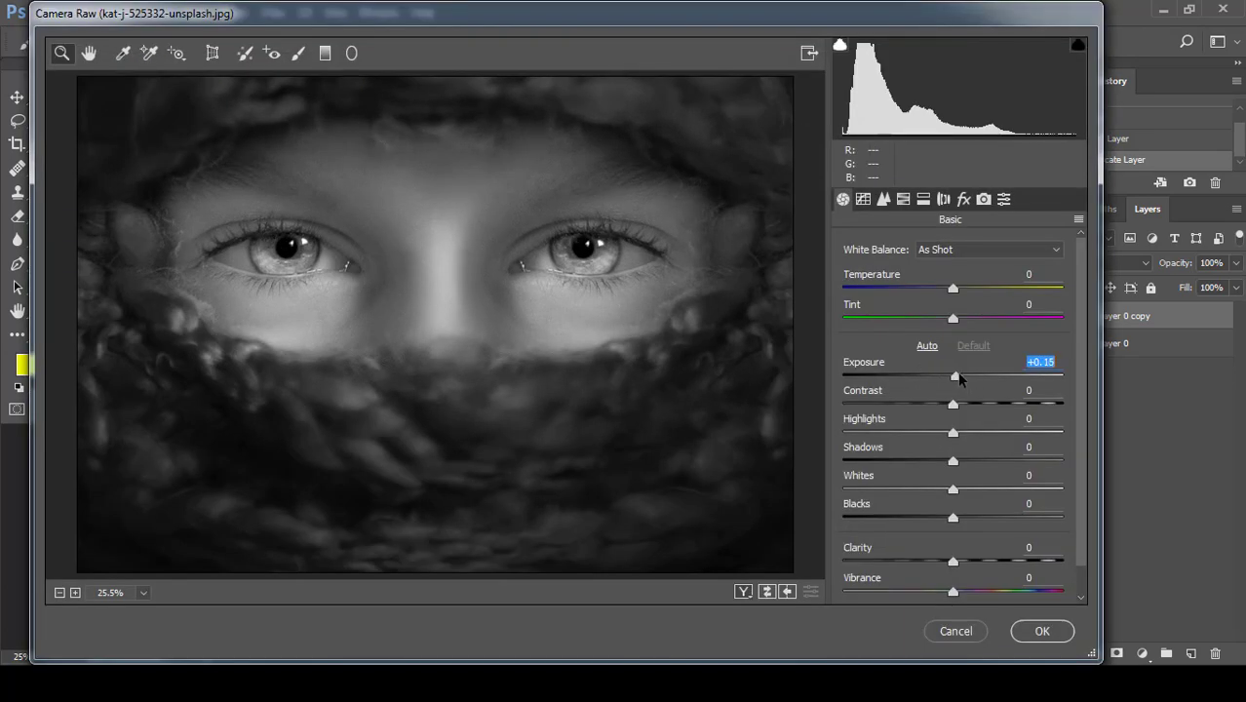
{"action": "left_click_drag", "start_coordinate": [959, 378], "coordinate": [966, 379]}
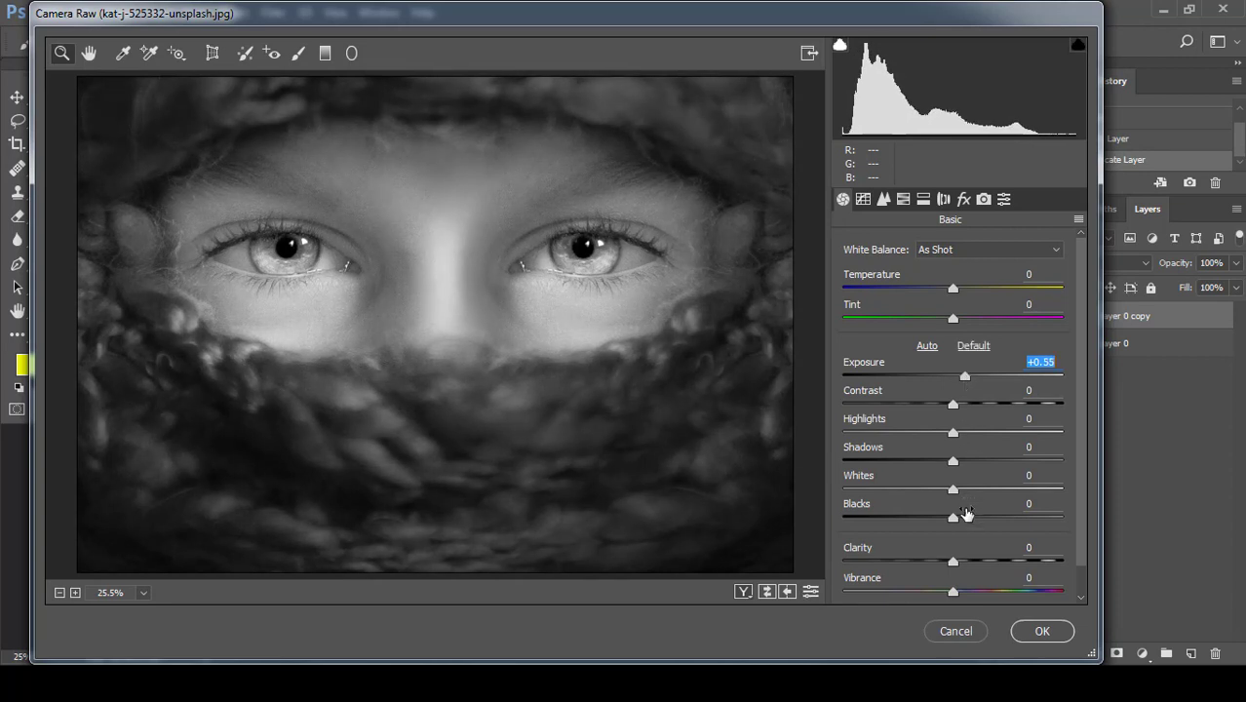
{"action": "left_click_drag", "start_coordinate": [954, 565], "coordinate": [1046, 594]}
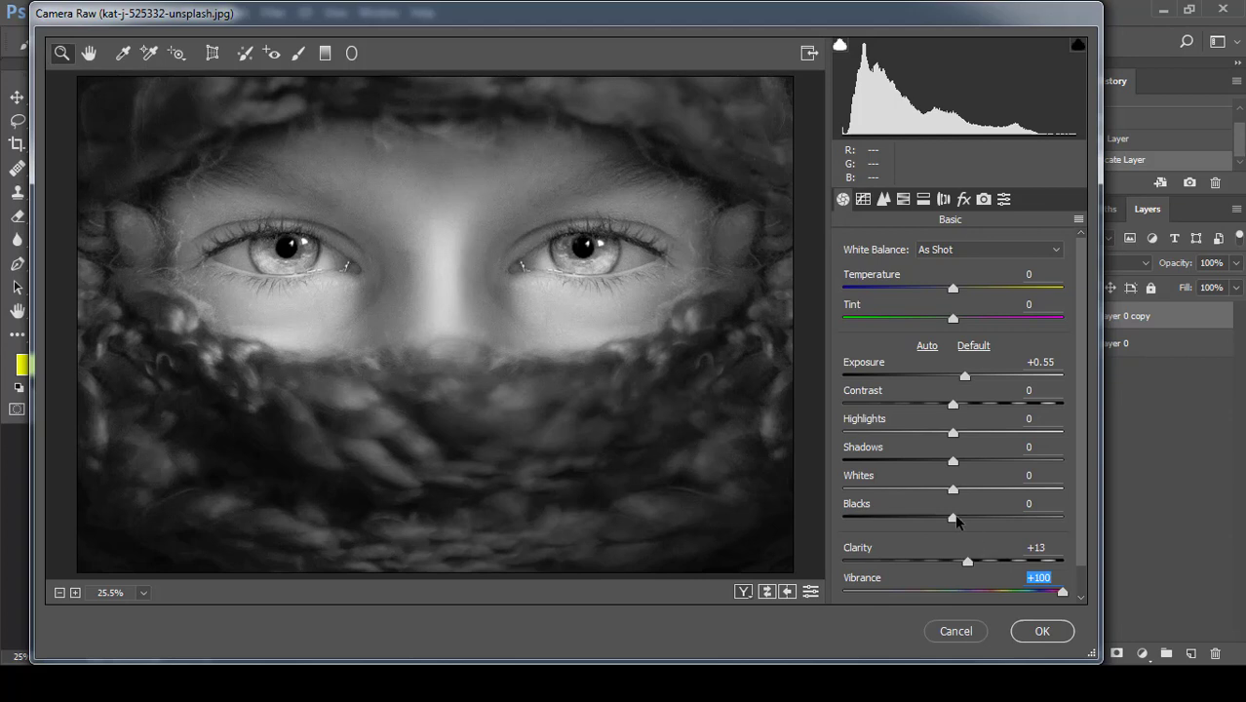
{"action": "left_click_drag", "start_coordinate": [956, 523], "coordinate": [916, 523]}
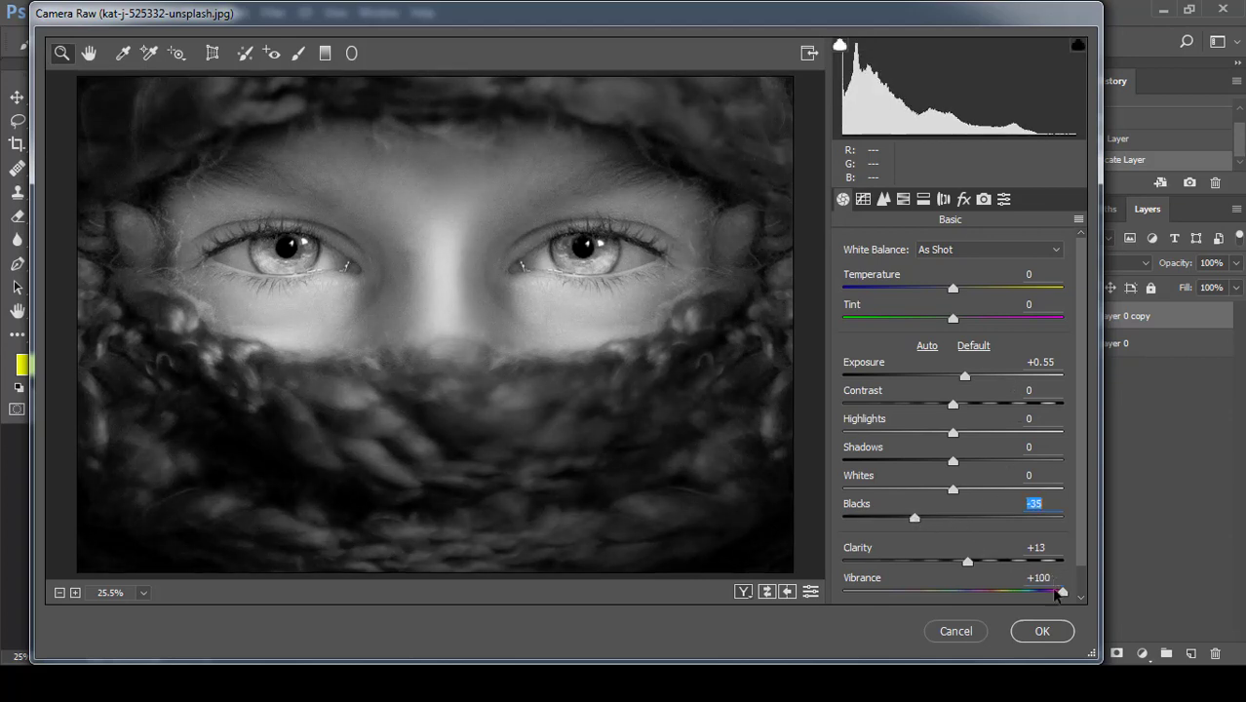
{"action": "left_click", "coordinate": [1041, 631]}
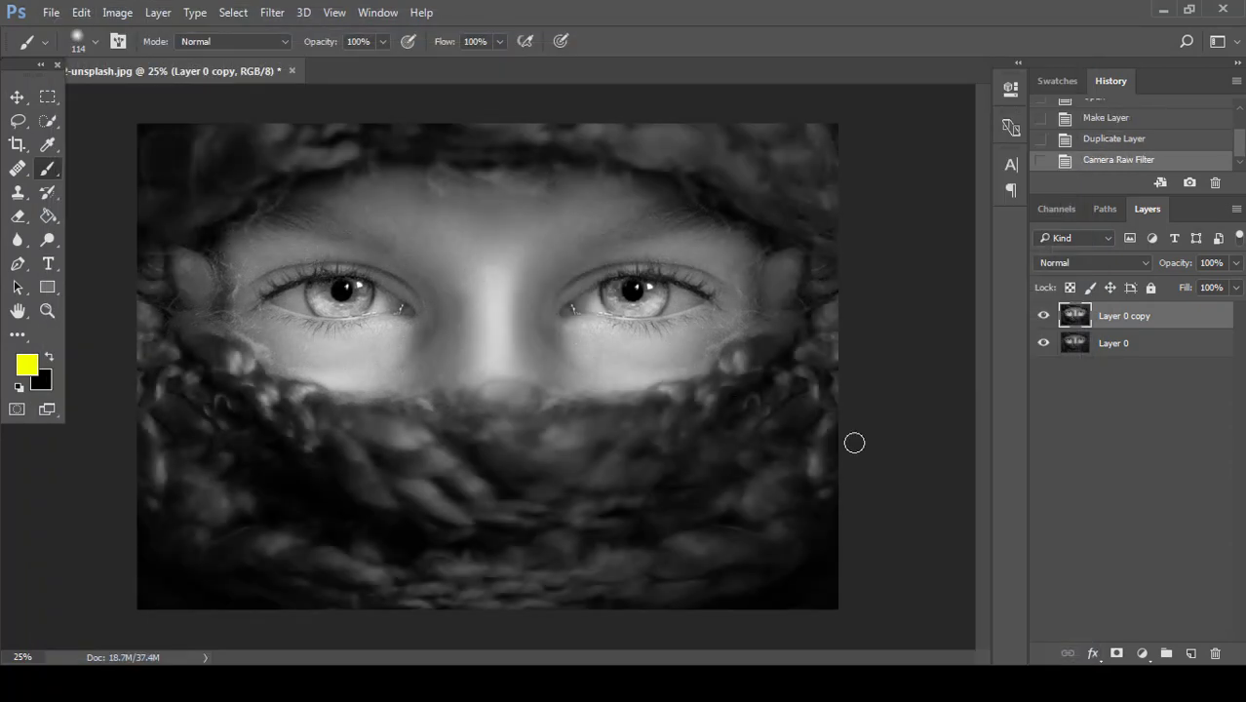
Add a layer mask to Layer 0 copy and fill the mask with black (000000) using the Paint Bucket.
{"action": "left_click", "coordinate": [1115, 653]}
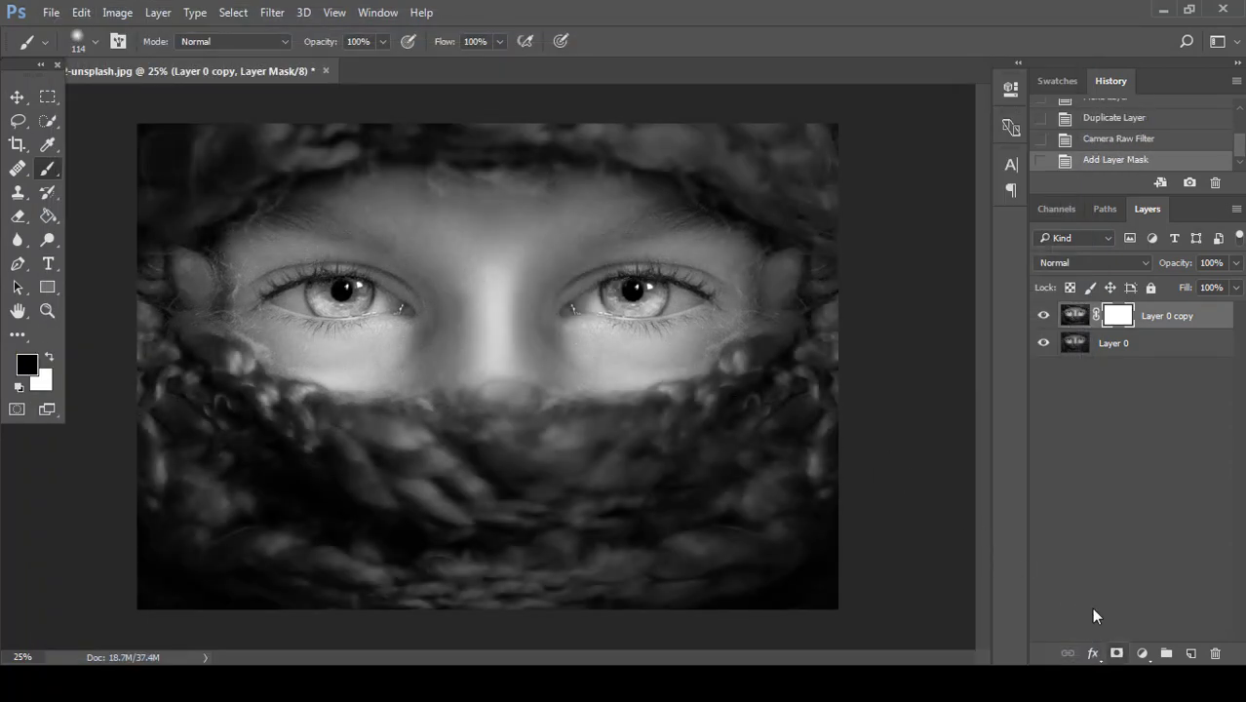
{"action": "left_click", "coordinate": [51, 213]}
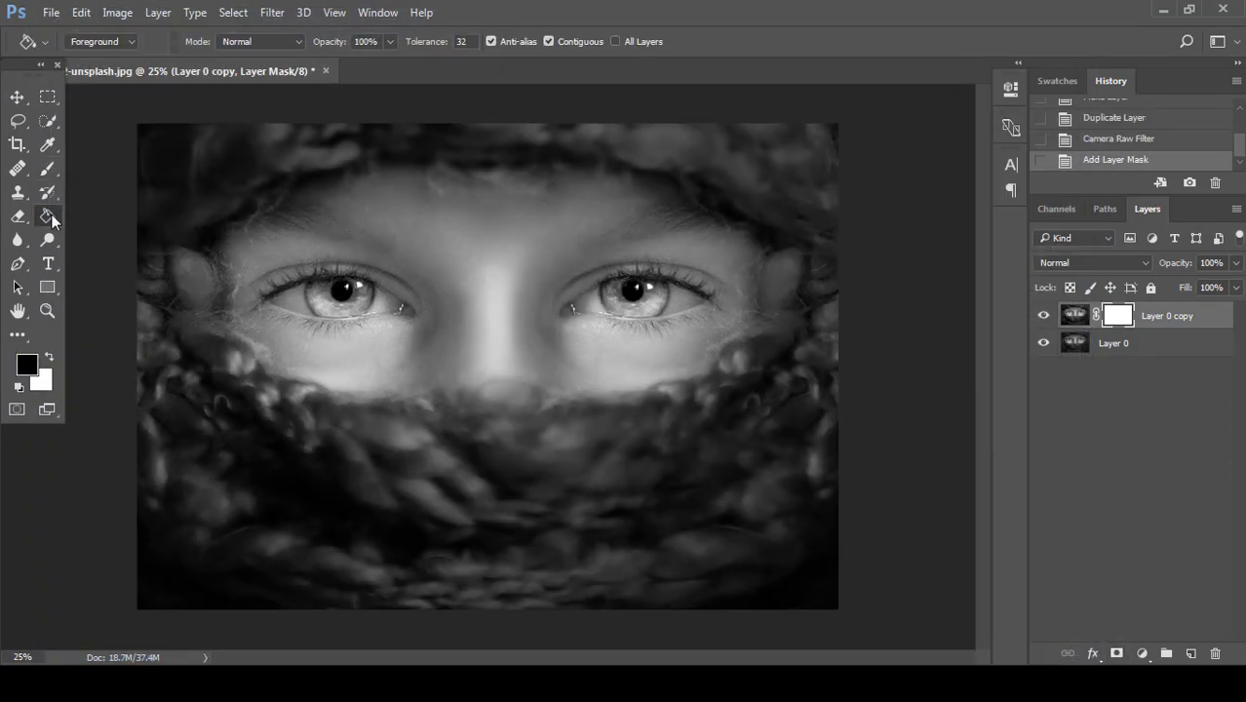
{"action": "left_click", "coordinate": [26, 364]}
{"action": "left_click_drag", "start_coordinate": [830, 358], "coordinate": [718, 517]}
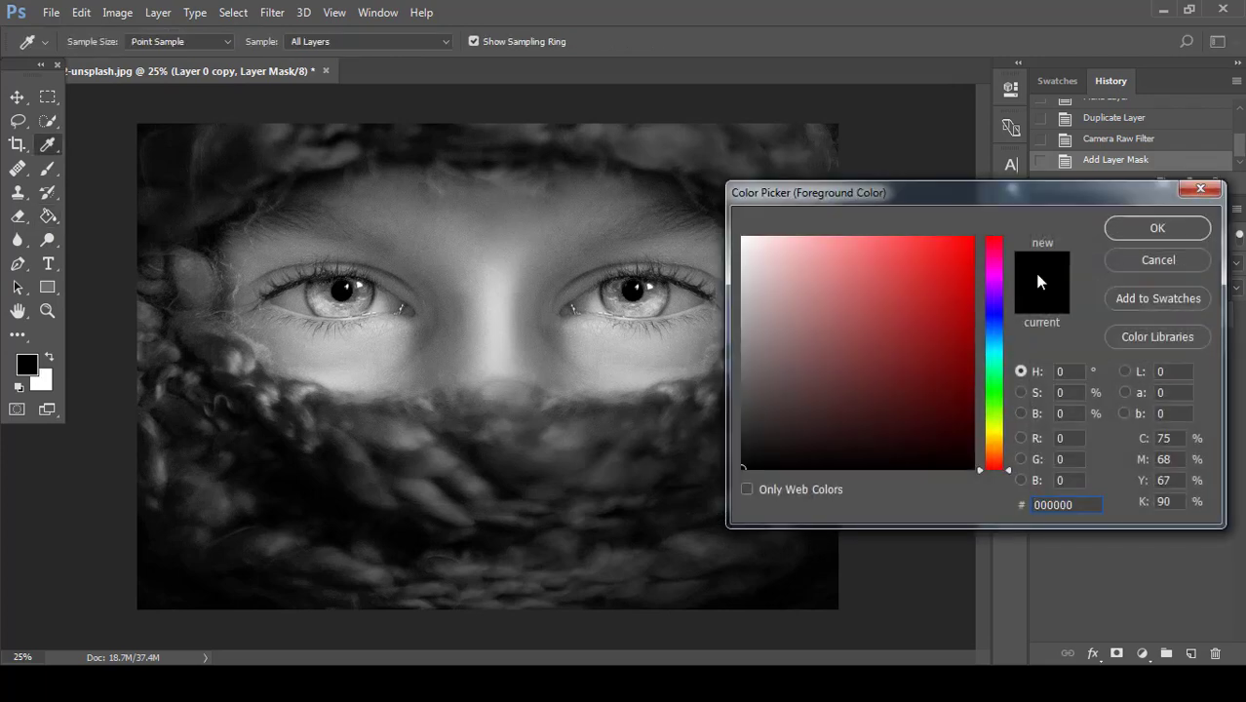
{"action": "left_click", "coordinate": [1153, 237]}
{"action": "left_click", "coordinate": [510, 338]}
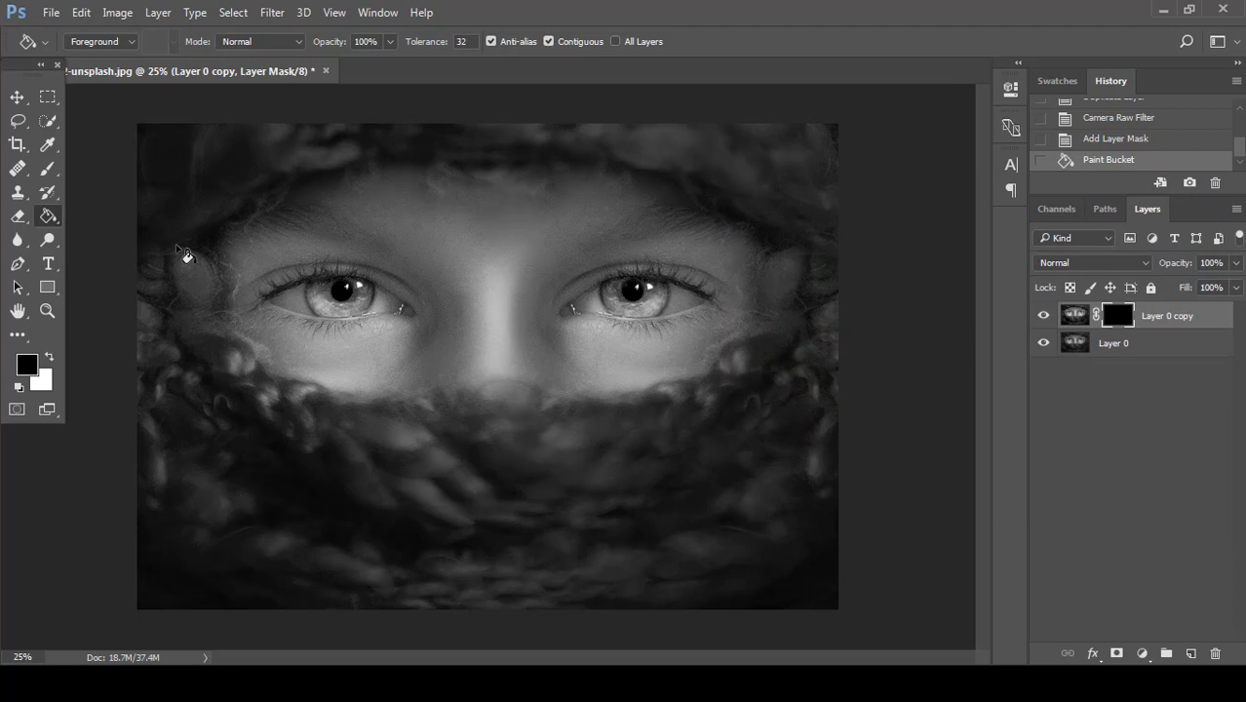
Paint with a white (ffffff) brush on the Layer 0 copy mask over the irises of both eyes to reveal the brightened copy.
{"action": "left_click", "coordinate": [47, 167]}
{"action": "left_click", "coordinate": [27, 365]}
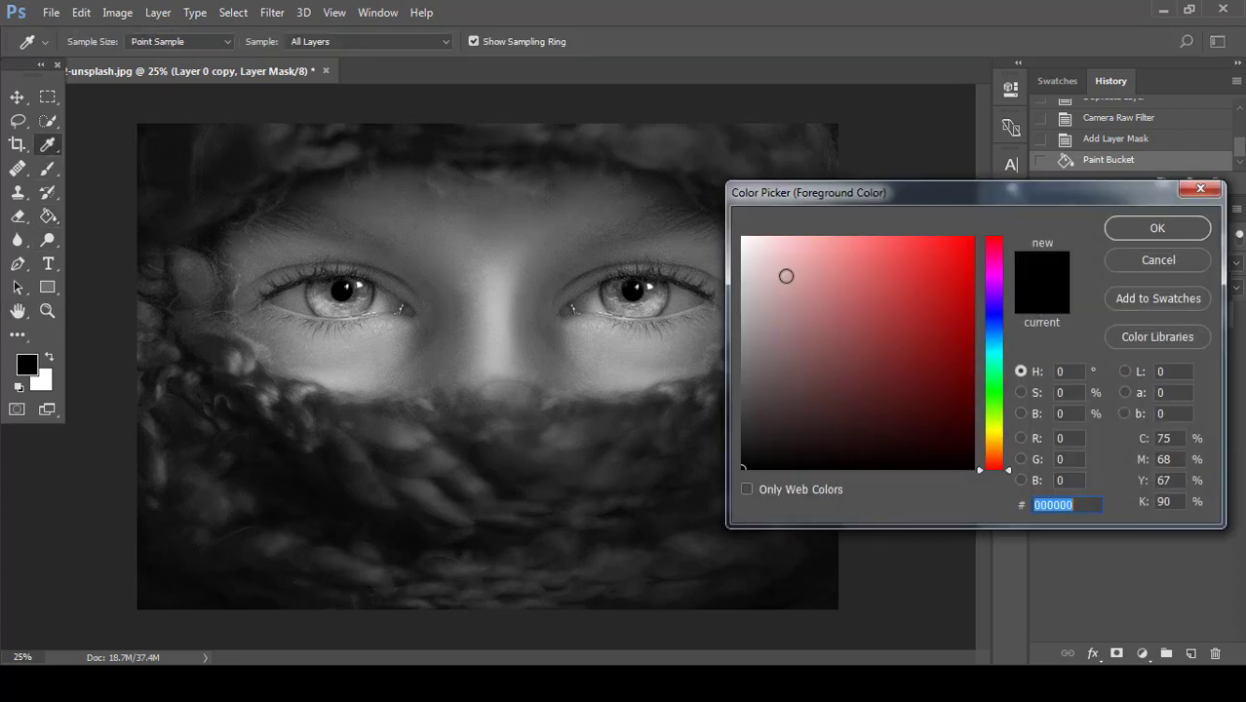
{"action": "type", "text": "ffffff"}
{"action": "left_click", "coordinate": [1141, 226]}
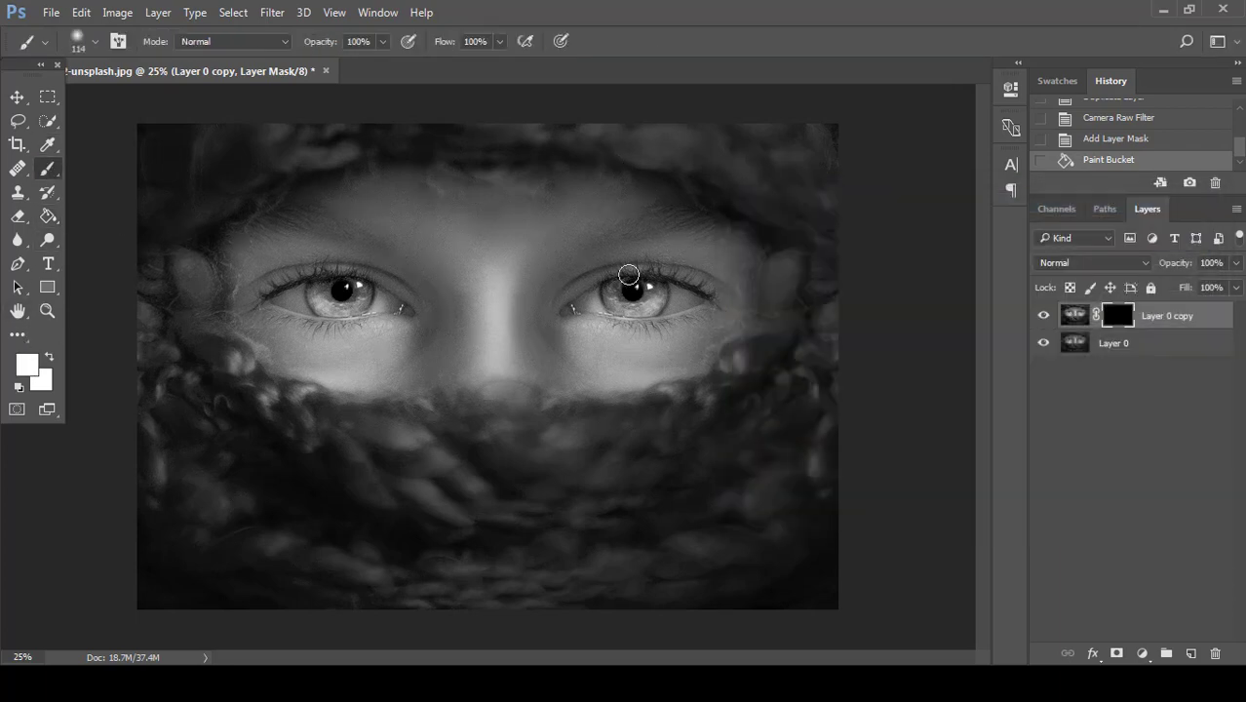
{"action": "key", "text": "ctrl+plus"}
{"action": "key", "text": "ctrl+plus"}
{"action": "key", "text": "ctrl+plus"}
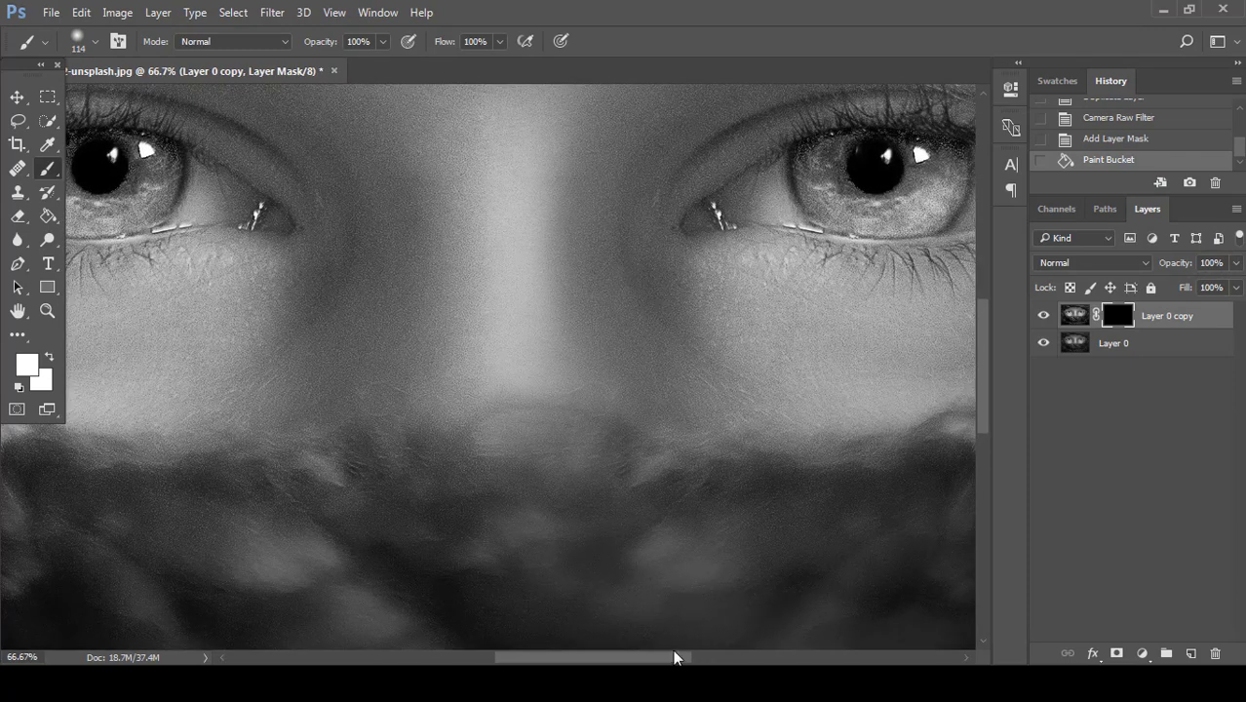
{"action": "left_click_drag", "start_coordinate": [678, 661], "coordinate": [750, 659]}
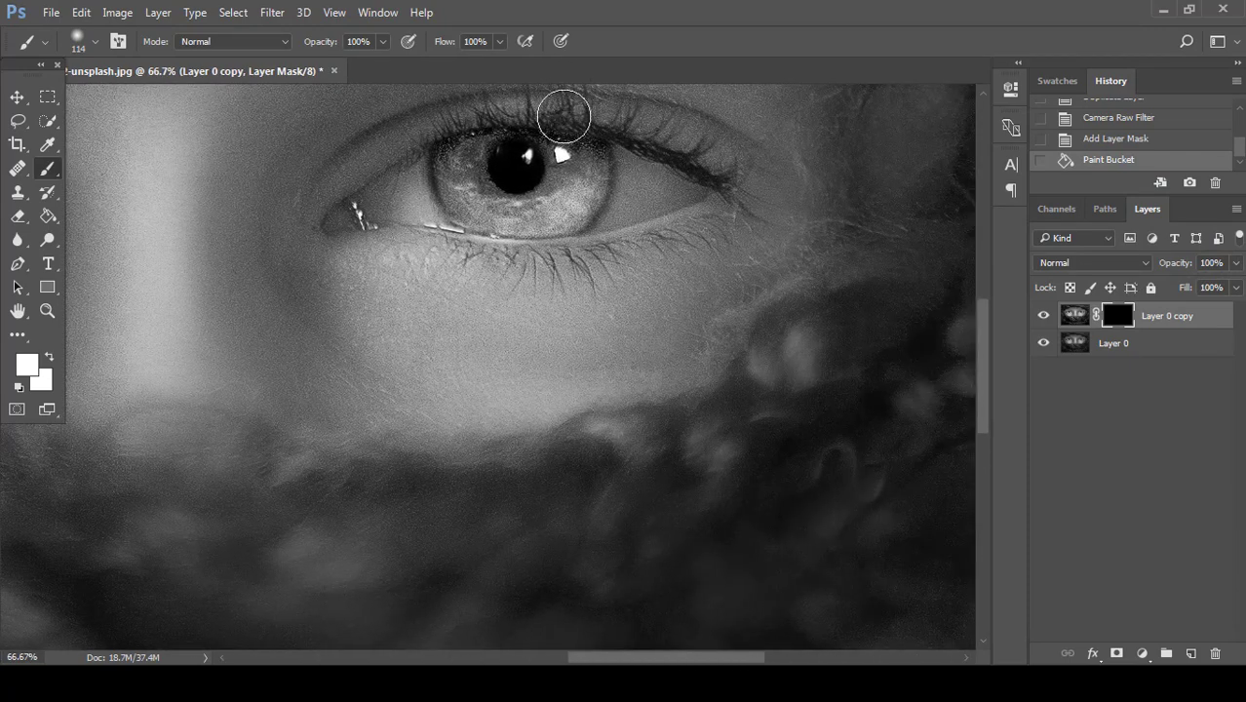
{"action": "scroll", "coordinate": [543, 222], "scroll_direction": "up", "scroll_amount": 3}
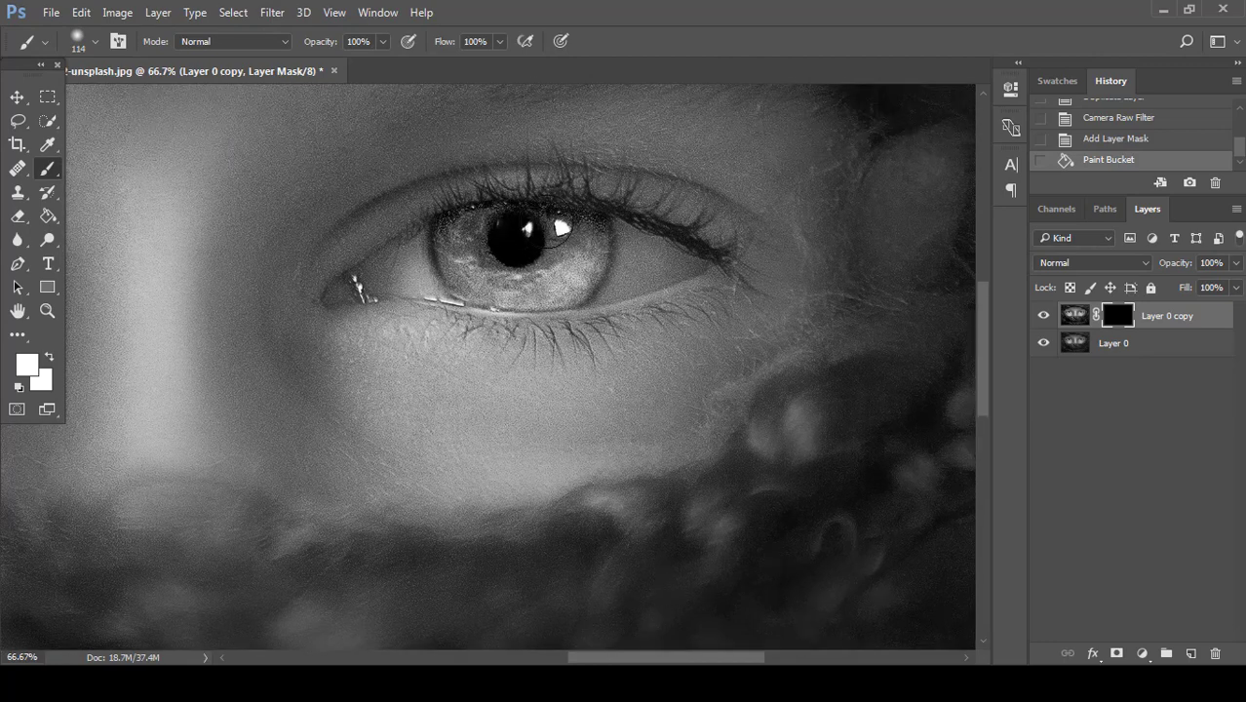
{"action": "mouse_move", "coordinate": [544, 222]}
{"action": "left_mouse_down"}
{"action": "mouse_move", "coordinate": [538, 256]}
{"action": "mouse_move", "coordinate": [471, 249]}
{"action": "mouse_move", "coordinate": [469, 262]}
{"action": "mouse_move", "coordinate": [481, 283]}
{"action": "mouse_move", "coordinate": [541, 293]}
{"action": "mouse_move", "coordinate": [573, 253]}
{"action": "mouse_move", "coordinate": [462, 249]}
{"action": "mouse_move", "coordinate": [474, 285]}
{"action": "mouse_move", "coordinate": [521, 302]}
{"action": "mouse_move", "coordinate": [582, 256]}
{"action": "mouse_move", "coordinate": [468, 247]}
{"action": "mouse_move", "coordinate": [459, 259]}
{"action": "mouse_move", "coordinate": [475, 291]}
{"action": "mouse_move", "coordinate": [500, 301]}
{"action": "mouse_move", "coordinate": [541, 297]}
{"action": "mouse_move", "coordinate": [575, 255]}
{"action": "mouse_move", "coordinate": [493, 244]}
{"action": "mouse_move", "coordinate": [474, 256]}
{"action": "mouse_move", "coordinate": [503, 273]}
{"action": "mouse_move", "coordinate": [544, 251]}
{"action": "mouse_move", "coordinate": [569, 257]}
{"action": "mouse_move", "coordinate": [571, 285]}
{"action": "mouse_move", "coordinate": [498, 302]}
{"action": "mouse_move", "coordinate": [452, 249]}
{"action": "left_mouse_up"}
{"action": "left_click_drag", "start_coordinate": [682, 659], "coordinate": [550, 658]}
{"action": "mouse_move", "coordinate": [339, 249]}
{"action": "left_mouse_down"}
{"action": "mouse_move", "coordinate": [344, 290]}
{"action": "mouse_move", "coordinate": [408, 292]}
{"action": "mouse_move", "coordinate": [438, 257]}
{"action": "mouse_move", "coordinate": [364, 242]}
{"action": "mouse_move", "coordinate": [325, 257]}
{"action": "mouse_move", "coordinate": [326, 286]}
{"action": "mouse_move", "coordinate": [345, 301]}
{"action": "mouse_move", "coordinate": [406, 296]}
{"action": "mouse_move", "coordinate": [441, 263]}
{"action": "mouse_move", "coordinate": [430, 245]}
{"action": "mouse_move", "coordinate": [340, 258]}
{"action": "mouse_move", "coordinate": [412, 260]}
{"action": "mouse_move", "coordinate": [401, 298]}
{"action": "mouse_move", "coordinate": [369, 292]}
{"action": "mouse_move", "coordinate": [338, 259]}
{"action": "mouse_move", "coordinate": [433, 245]}
{"action": "left_mouse_up"}
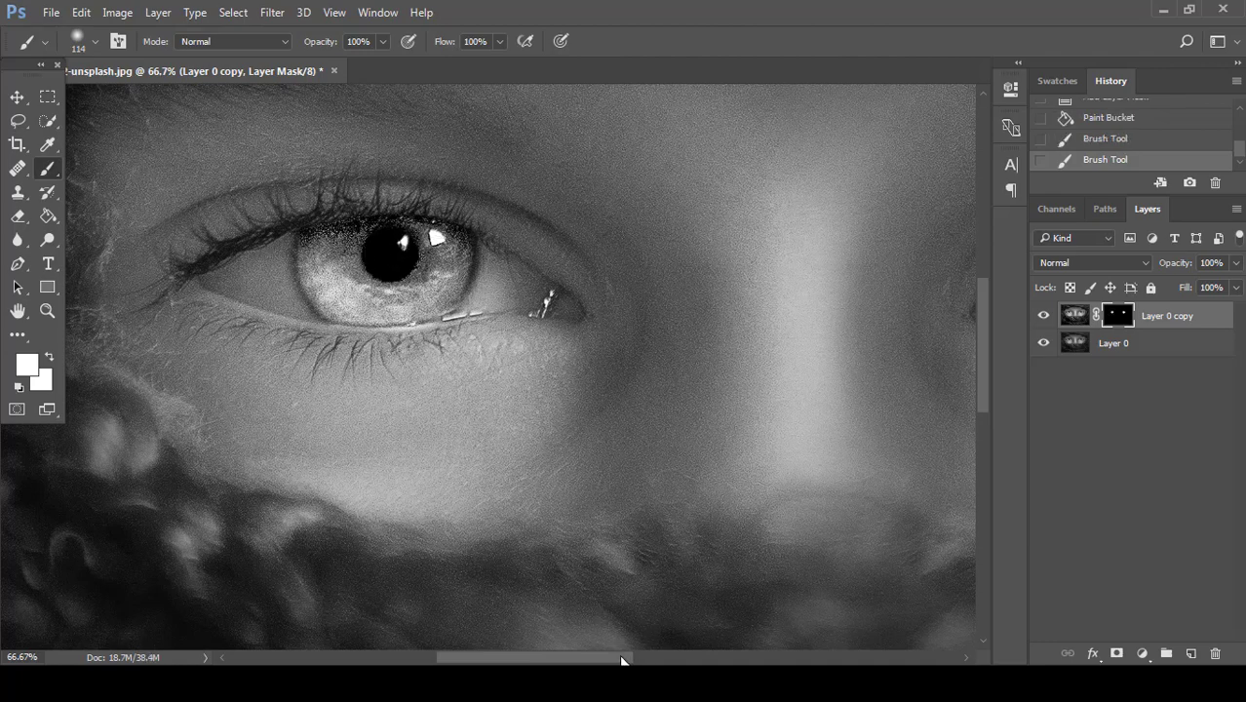
Create a new layer above Layer 0 copy and choose a medium blue as the foreground color.
{"action": "left_click_drag", "start_coordinate": [618, 659], "coordinate": [775, 660]}
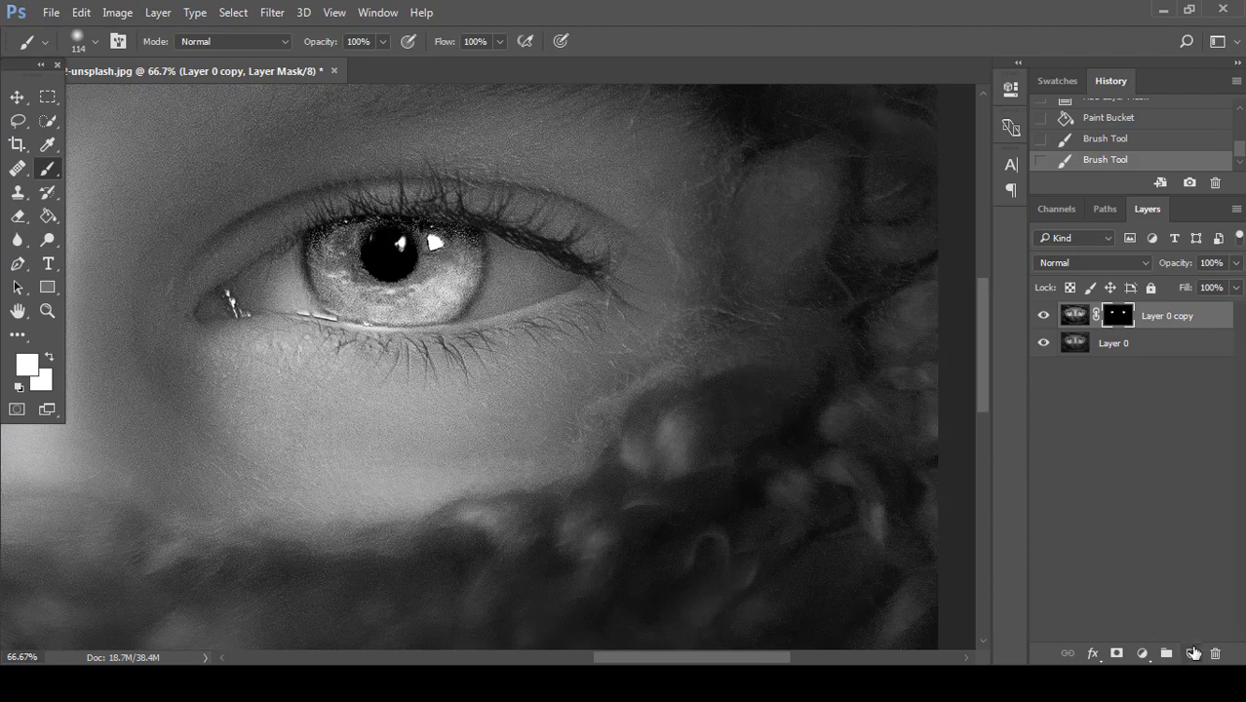
{"action": "left_click", "coordinate": [1193, 652]}
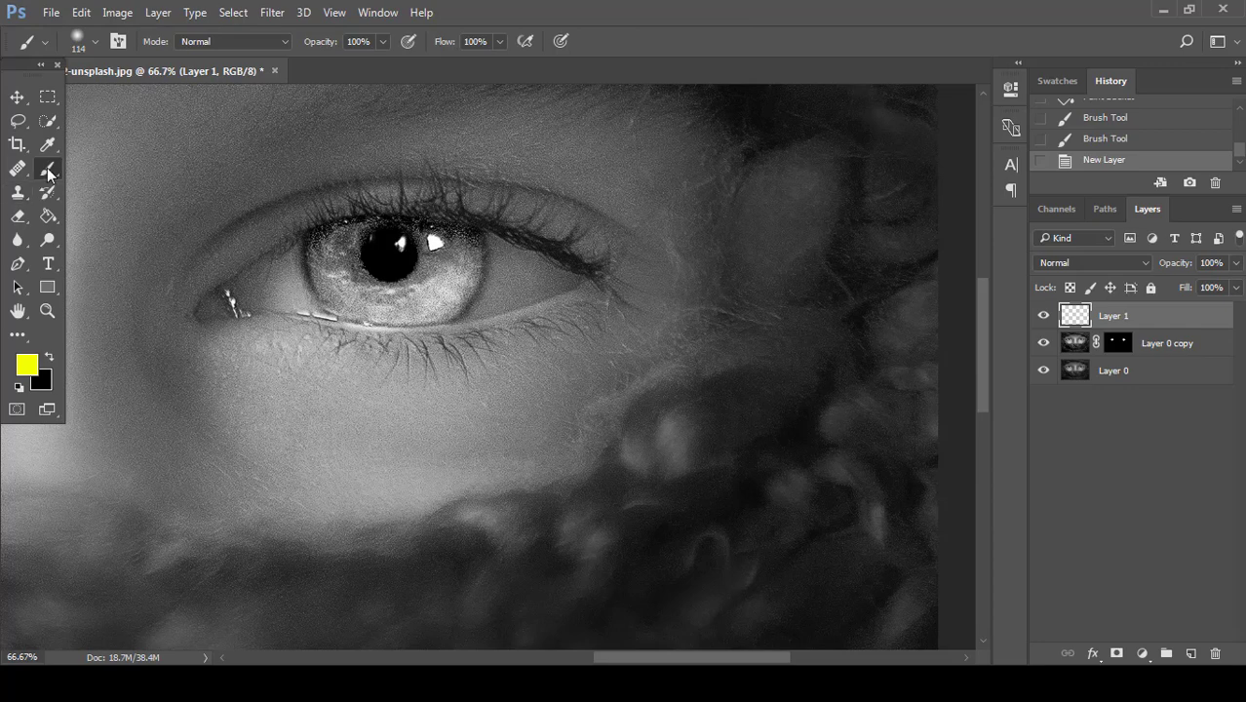
{"action": "left_click", "coordinate": [28, 366]}
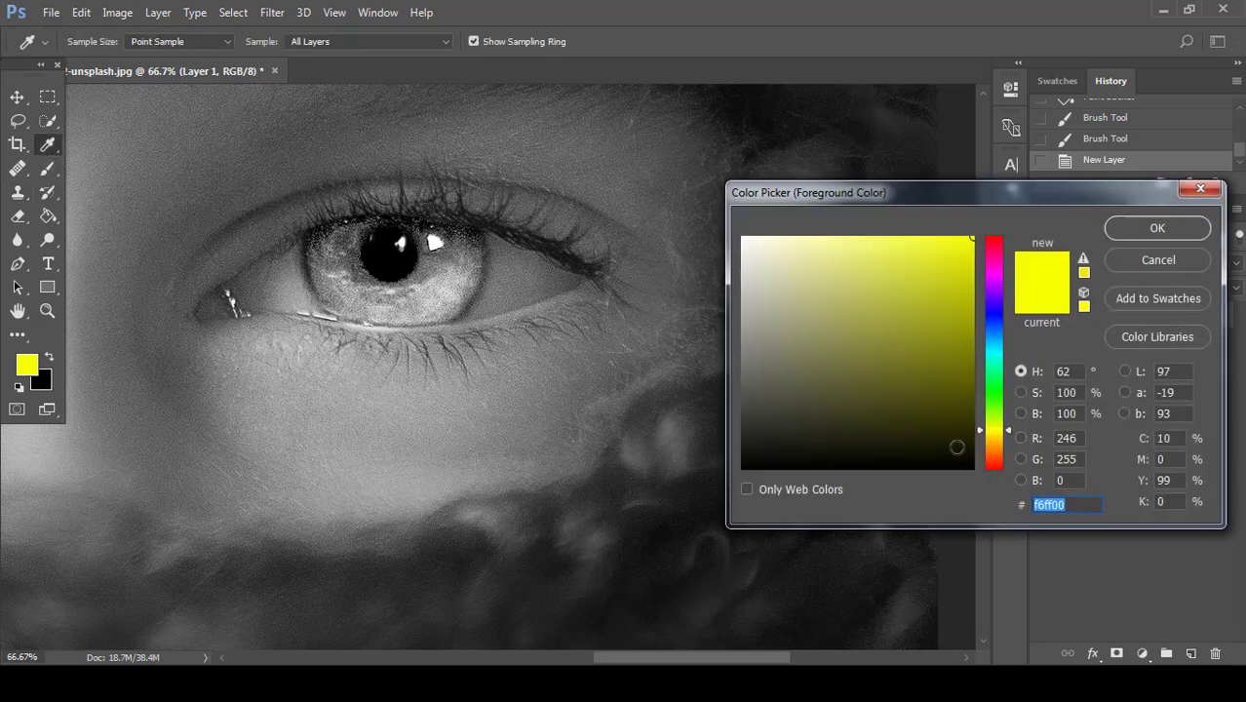
{"action": "left_click", "coordinate": [996, 345]}
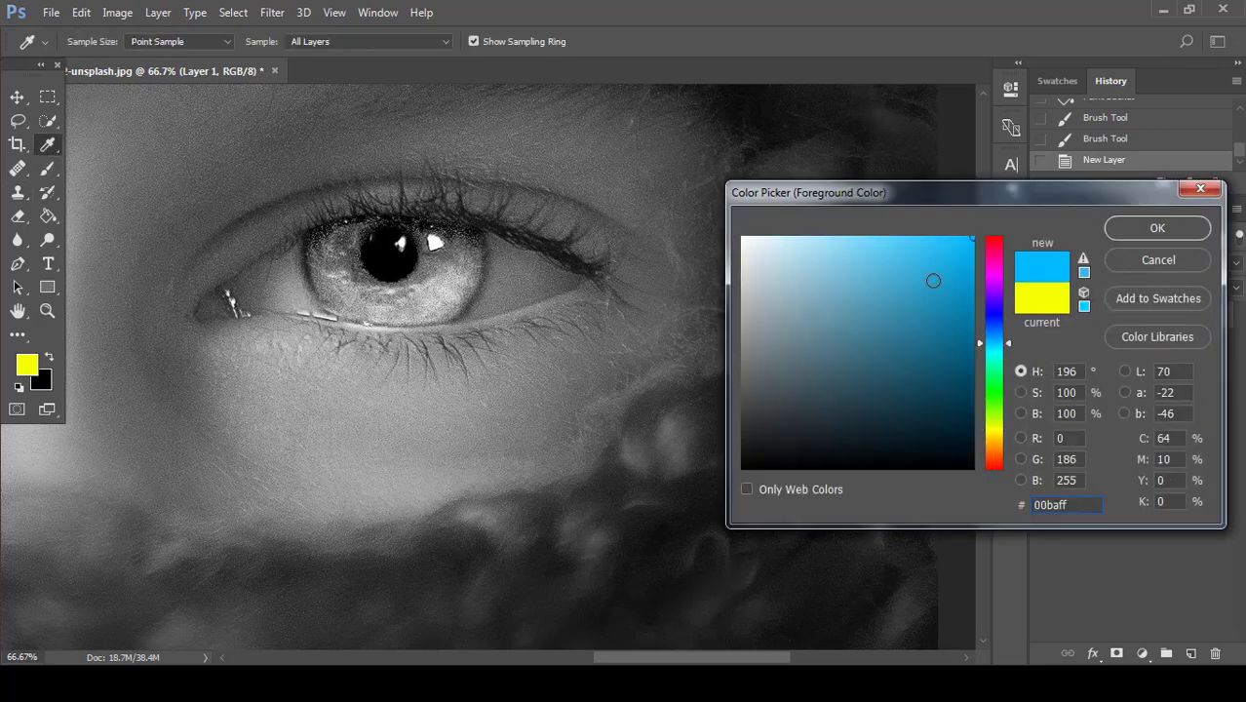
{"action": "left_click_drag", "start_coordinate": [933, 281], "coordinate": [937, 288]}
{"action": "left_click", "coordinate": [1121, 230]}
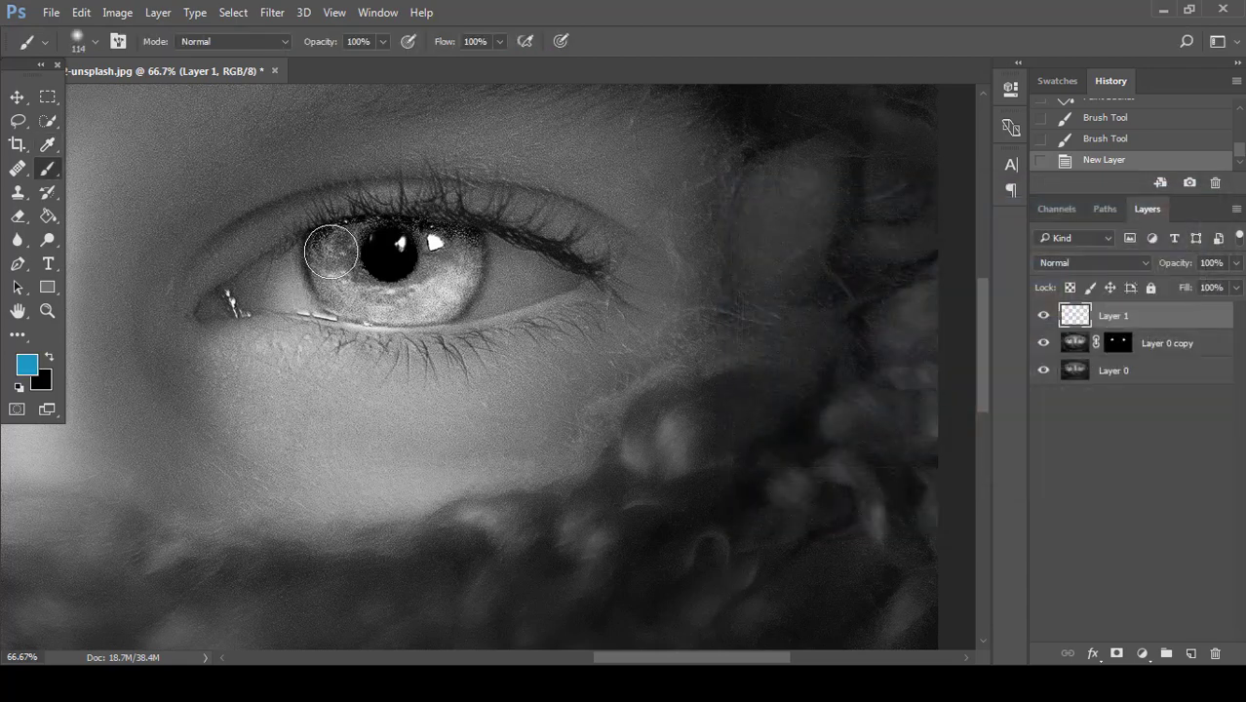
Set the soft brush to 105 px and paint the irises of both eyes blue on Layer 1.
{"action": "left_click", "coordinate": [96, 39]}
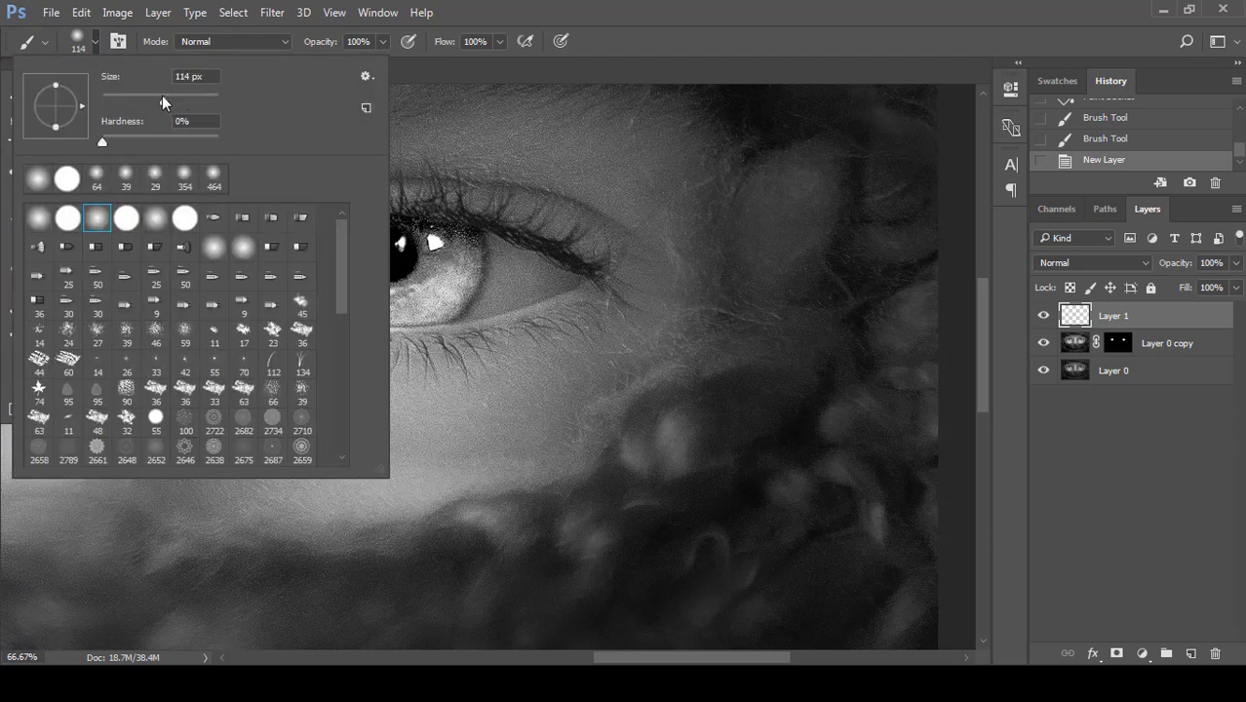
{"action": "left_click_drag", "start_coordinate": [161, 95], "coordinate": [159, 95]}
{"action": "key", "text": "Return"}
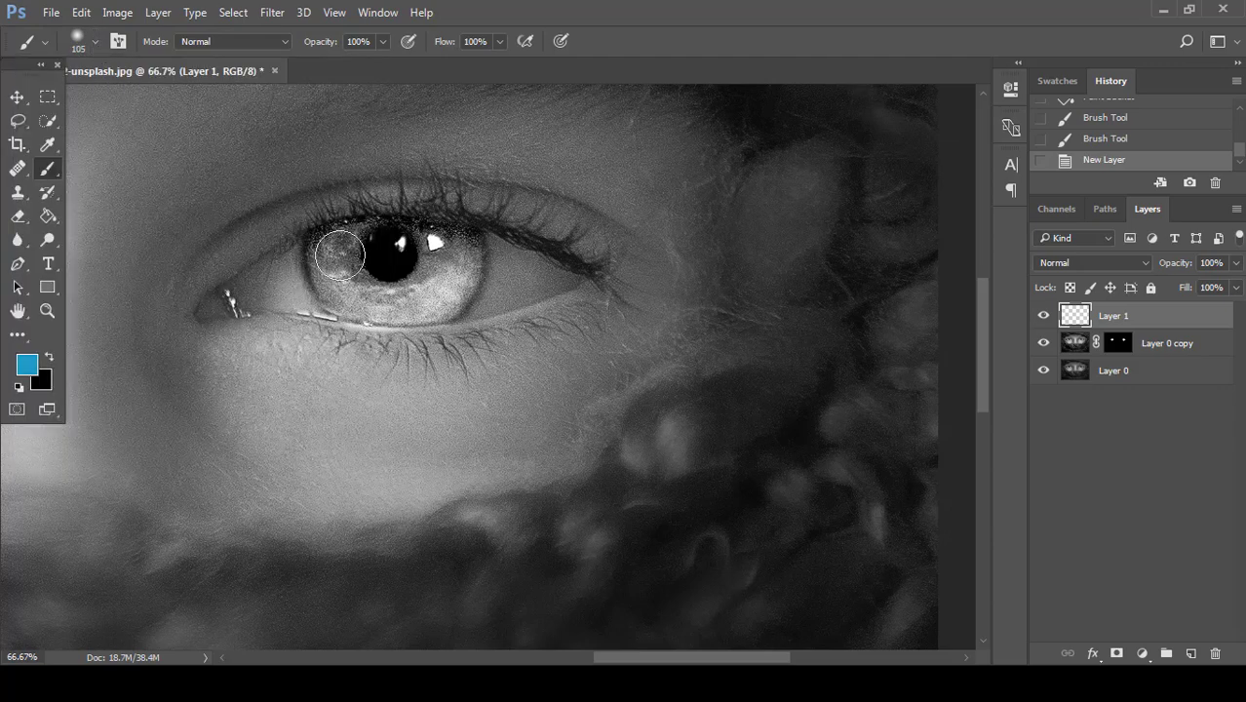
{"action": "mouse_move", "coordinate": [331, 251]}
{"action": "left_mouse_down"}
{"action": "mouse_move", "coordinate": [343, 289]}
{"action": "mouse_move", "coordinate": [388, 302]}
{"action": "mouse_move", "coordinate": [446, 287]}
{"action": "mouse_move", "coordinate": [448, 253]}
{"action": "left_mouse_up"}
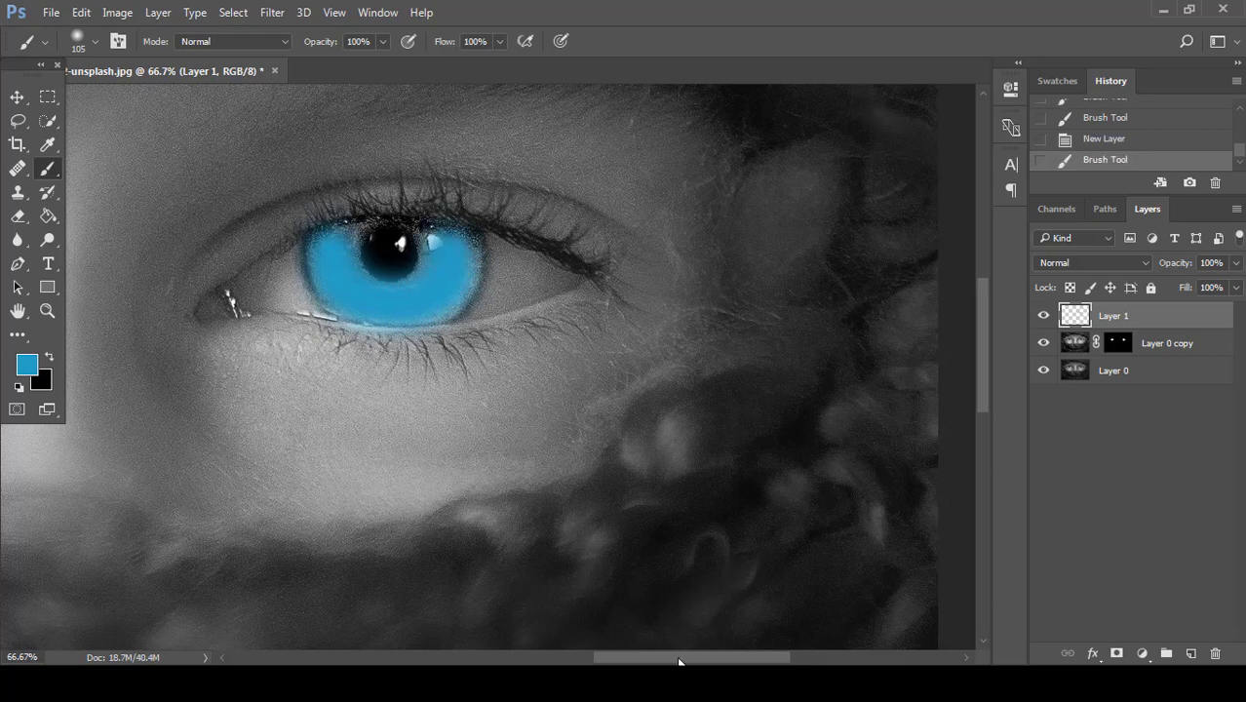
{"action": "left_click_drag", "start_coordinate": [679, 661], "coordinate": [548, 659]}
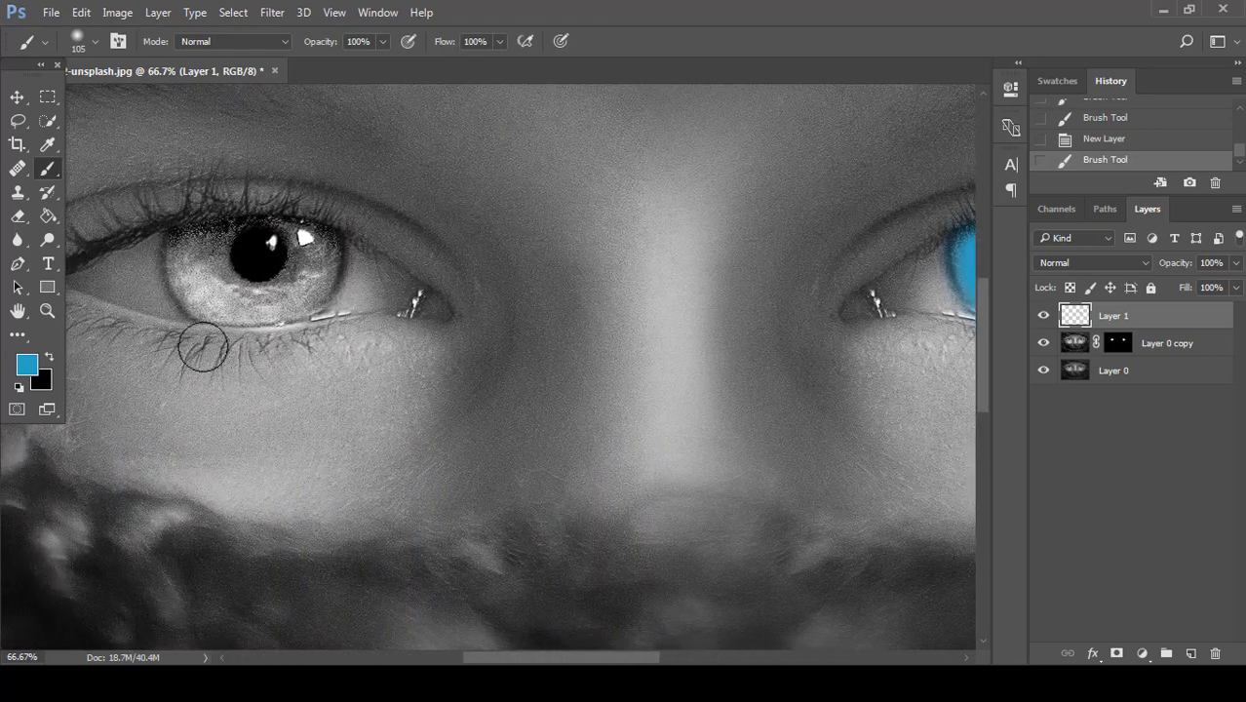
{"action": "mouse_move", "coordinate": [193, 239]}
{"action": "left_mouse_down"}
{"action": "mouse_move", "coordinate": [198, 288]}
{"action": "mouse_move", "coordinate": [252, 303]}
{"action": "mouse_move", "coordinate": [289, 299]}
{"action": "mouse_move", "coordinate": [312, 251]}
{"action": "left_mouse_up"}
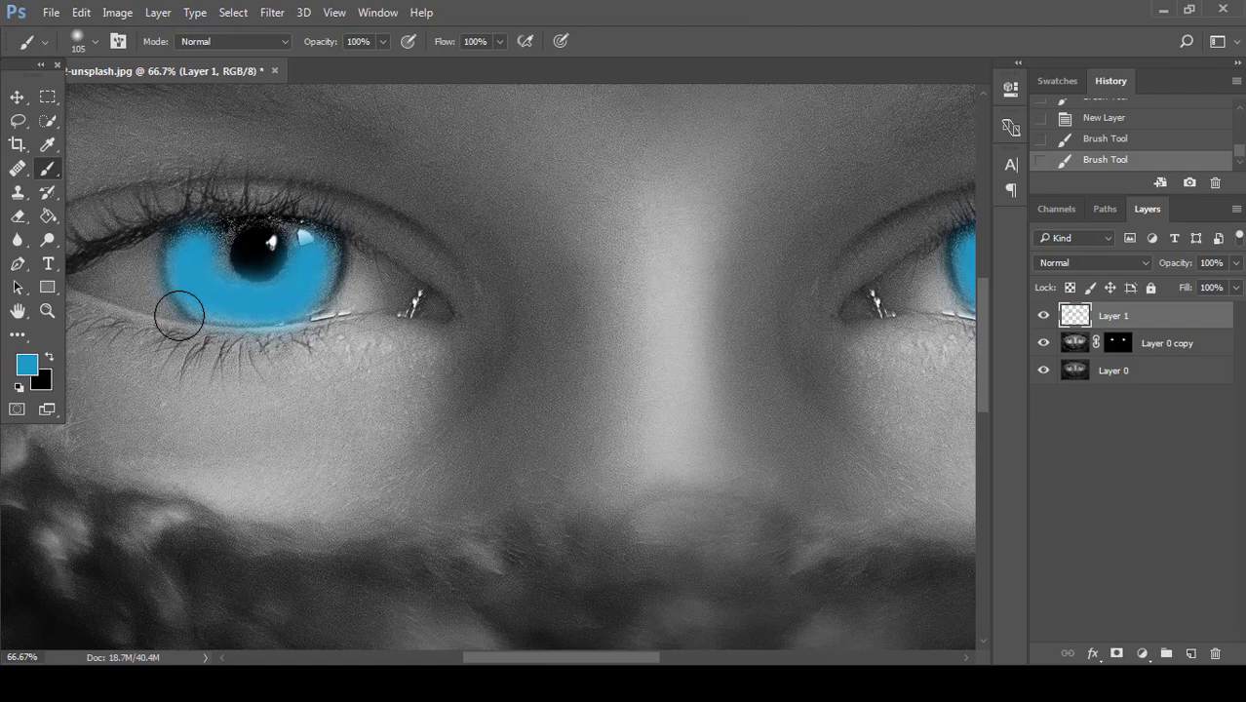
Choose bright yellow as the foreground color and dab it once over the pupil of each eye on Layer 1.
{"action": "left_click", "coordinate": [29, 368]}
{"action": "left_click", "coordinate": [996, 430]}
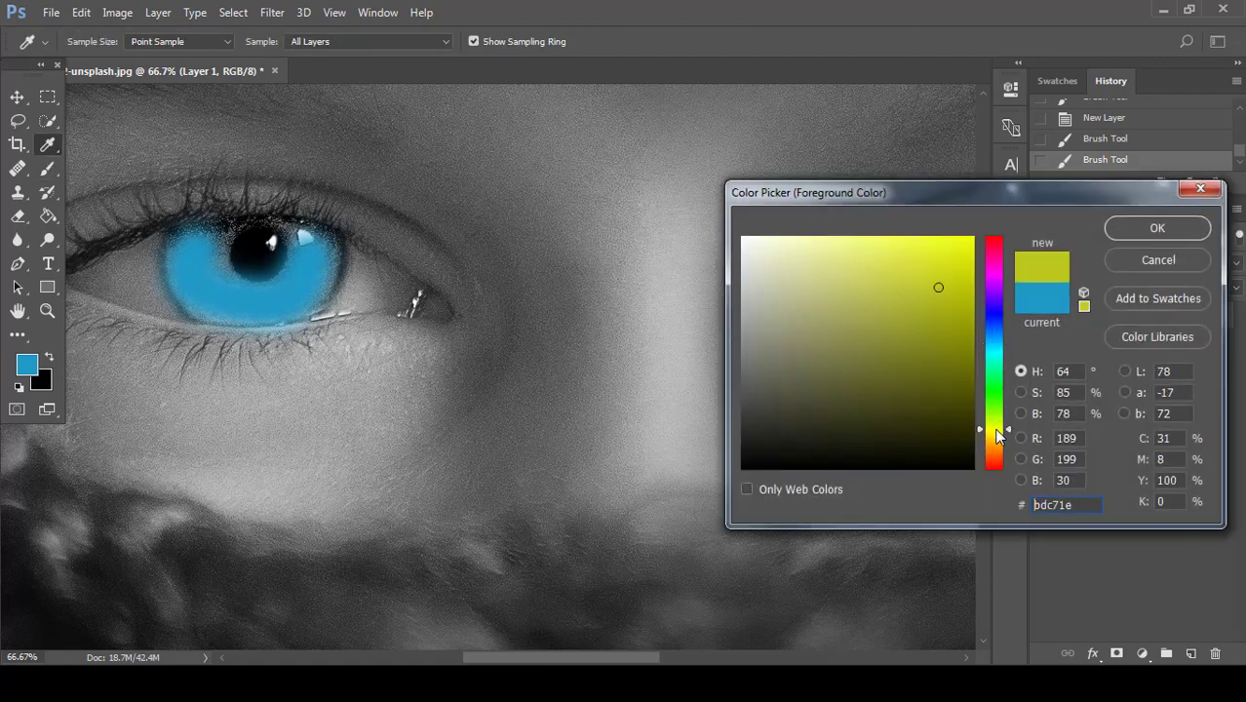
{"action": "left_click_drag", "start_coordinate": [950, 256], "coordinate": [971, 237]}
{"action": "left_click", "coordinate": [1118, 228]}
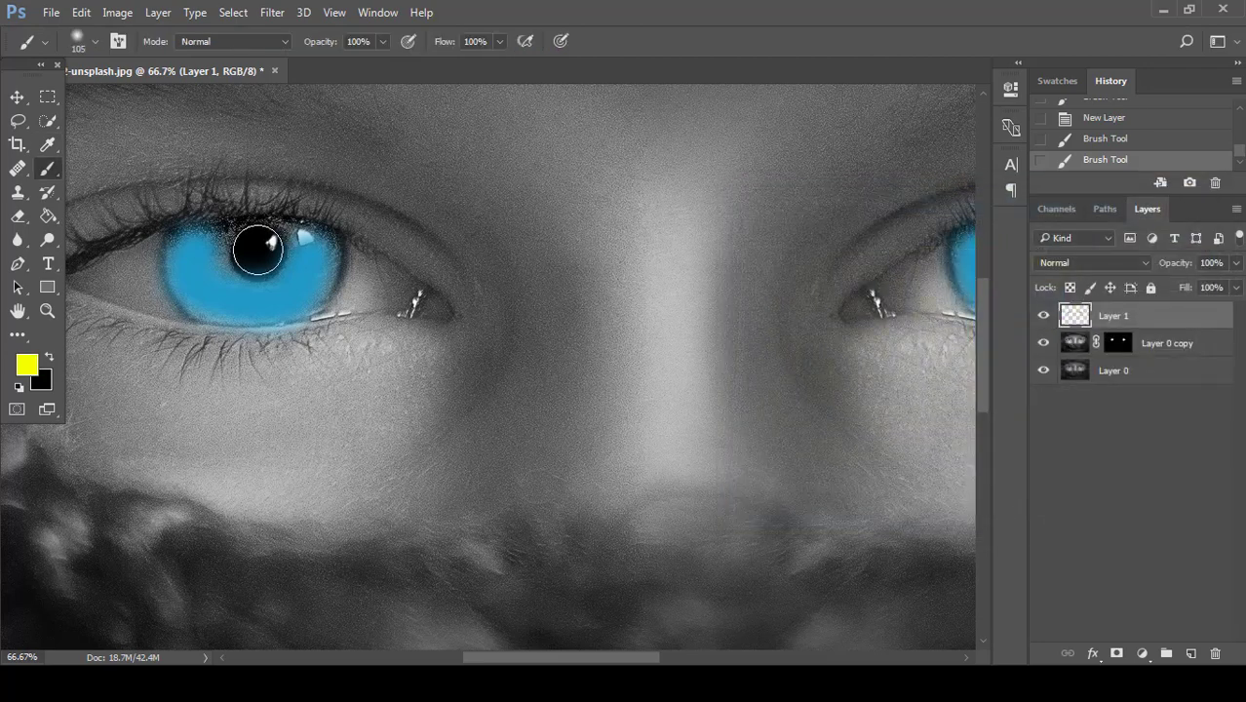
{"action": "left_click", "coordinate": [258, 250]}
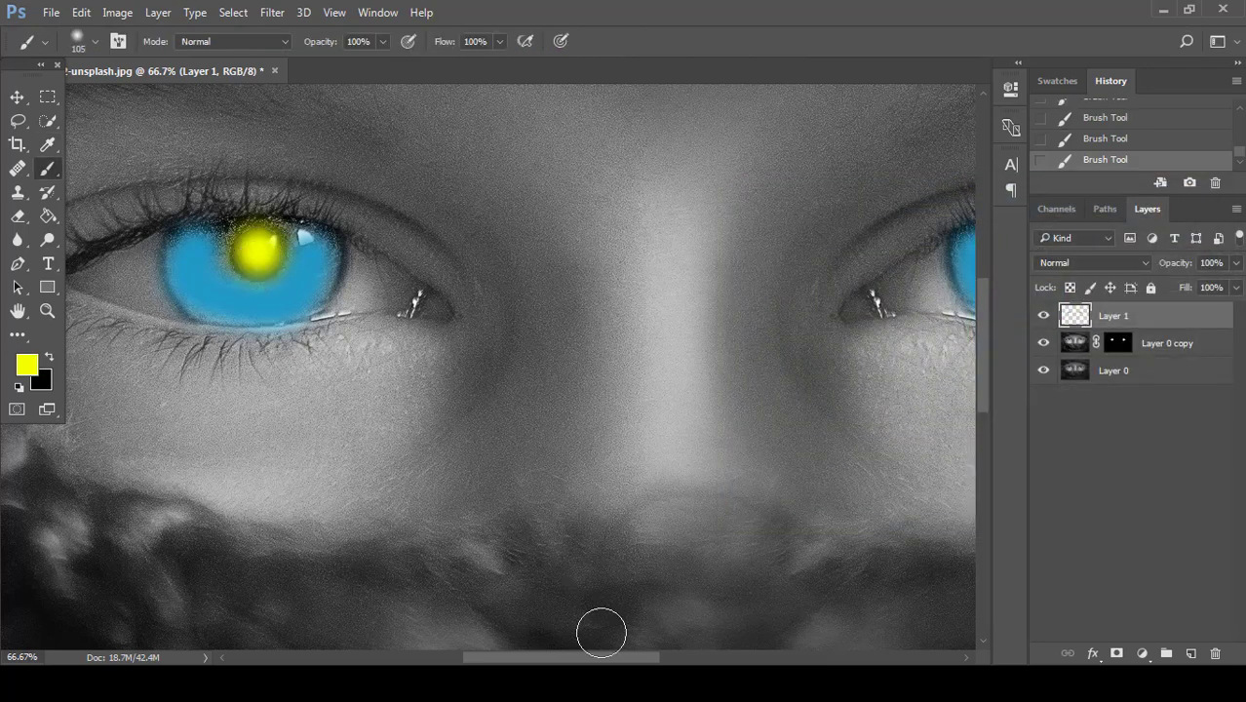
{"action": "left_click_drag", "start_coordinate": [613, 661], "coordinate": [672, 661]}
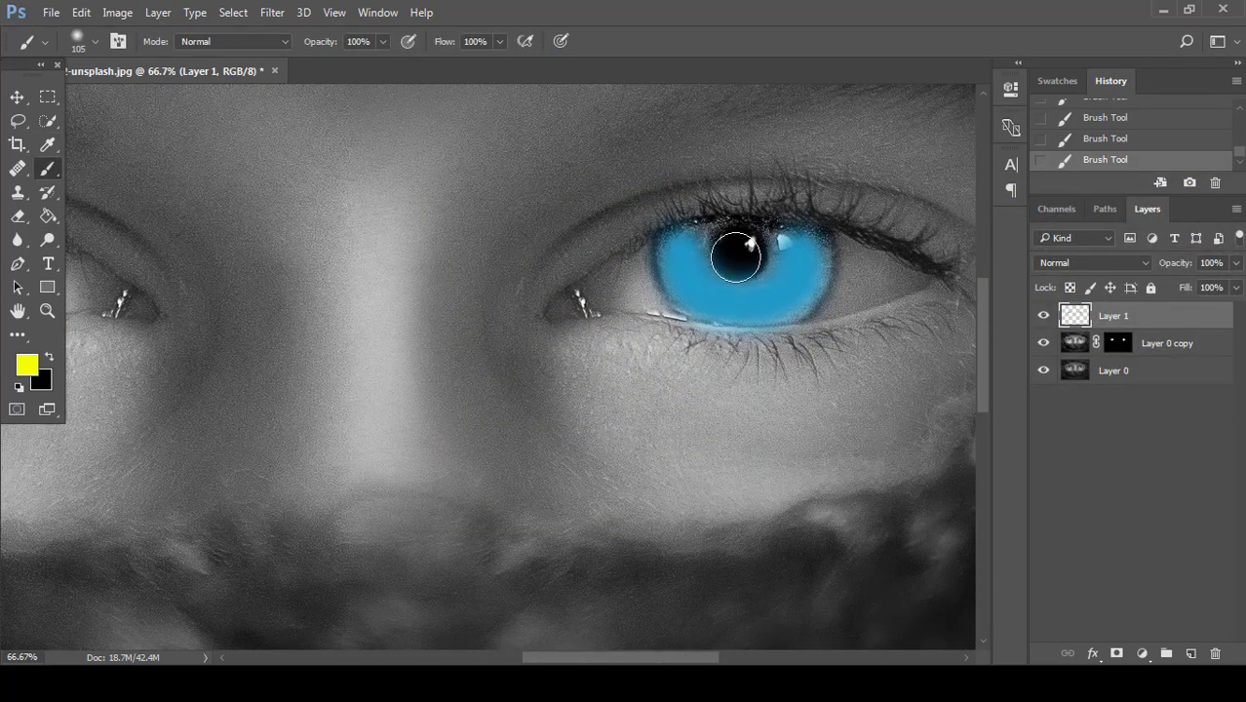
{"action": "left_click", "coordinate": [738, 254]}
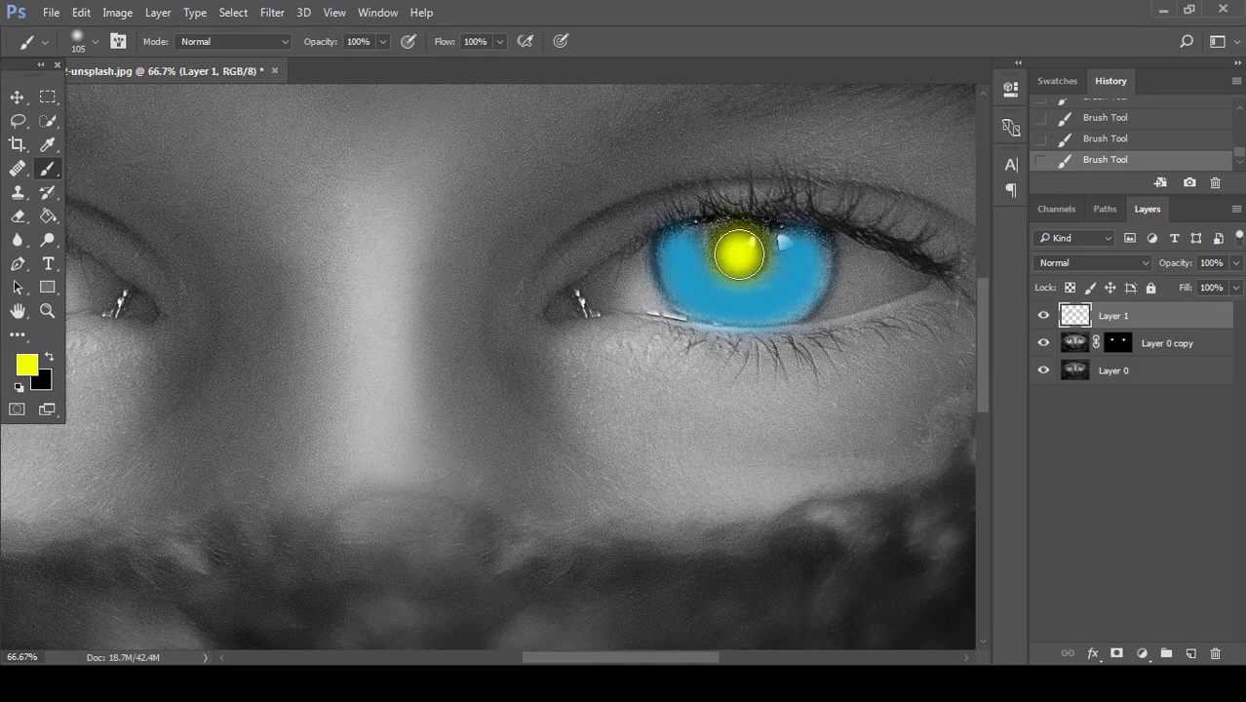
Set the blending mode of Layer 1 to Overlay.
{"action": "left_click_drag", "start_coordinate": [693, 661], "coordinate": [644, 662]}
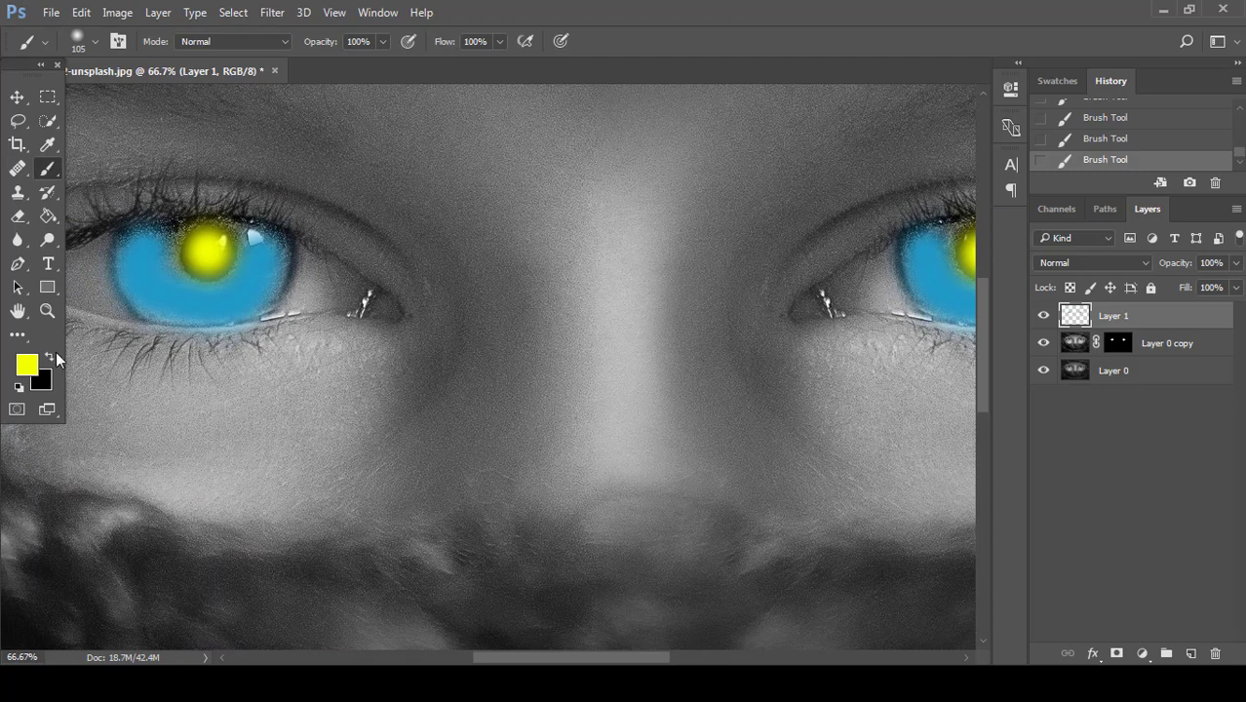
{"action": "left_click", "coordinate": [1069, 264]}
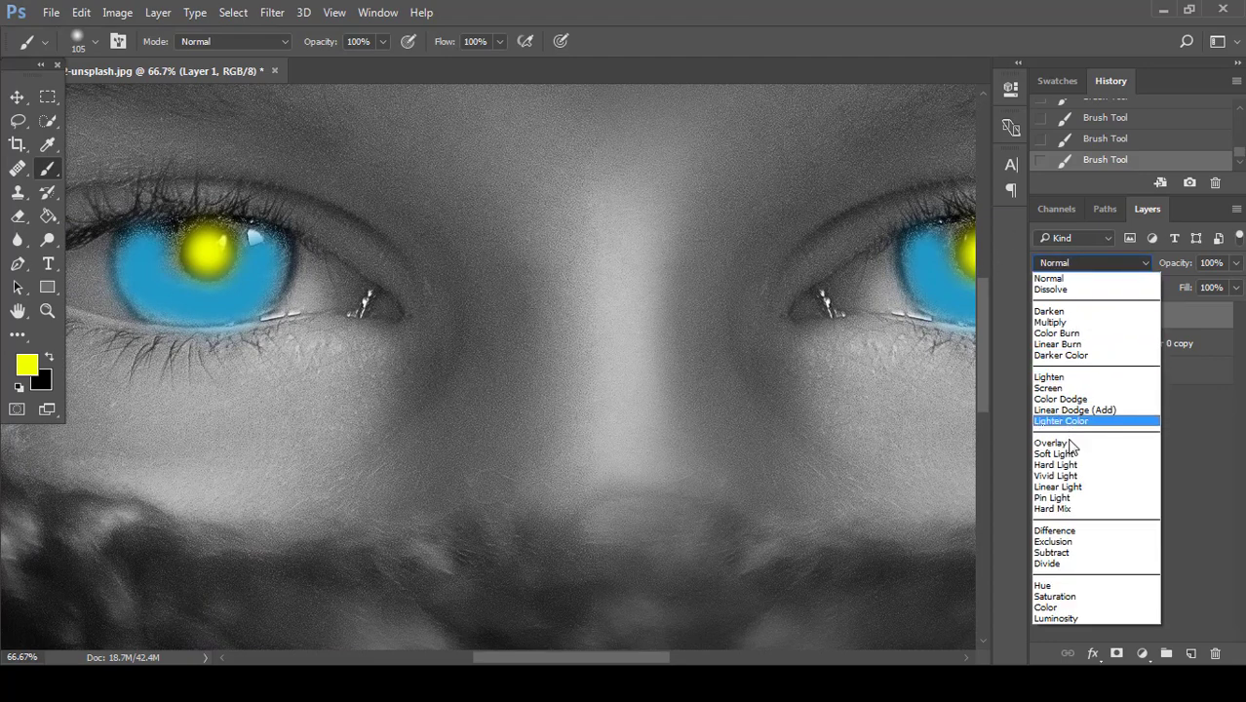
{"action": "left_click", "coordinate": [1068, 446]}
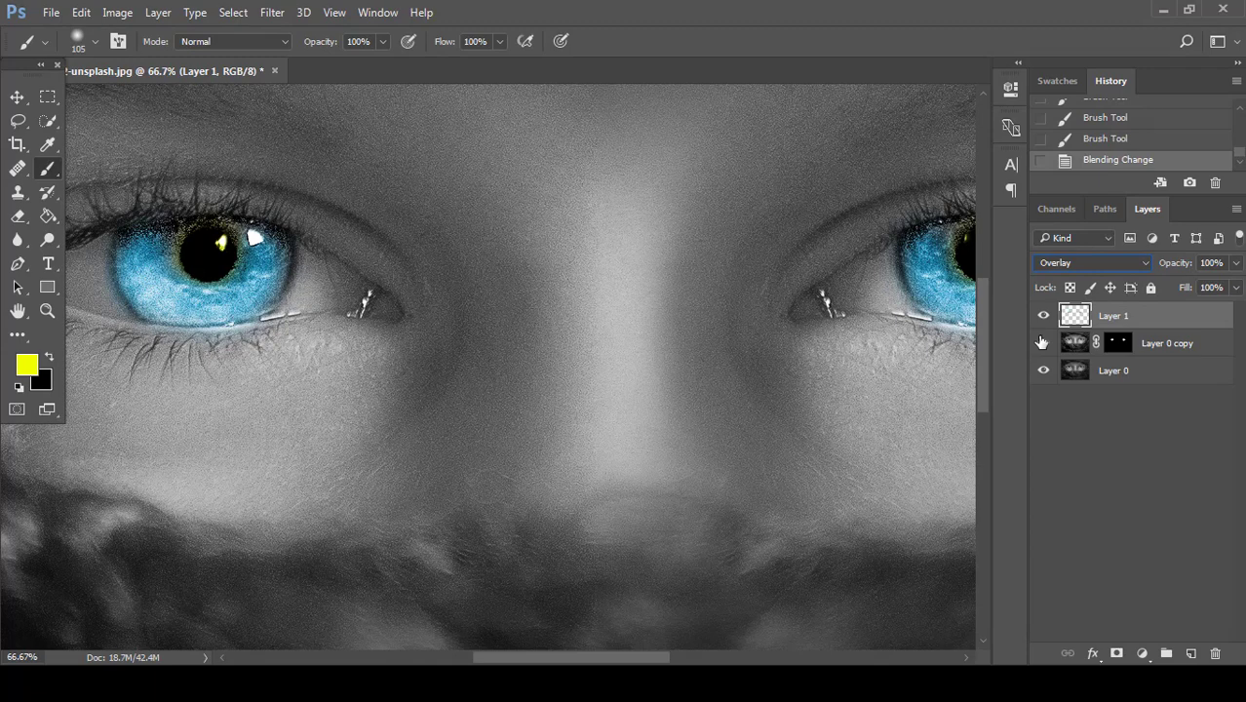
Add a layer mask to Layer 1 and set the foreground color to black (000000).
{"action": "left_click", "coordinate": [1117, 653]}
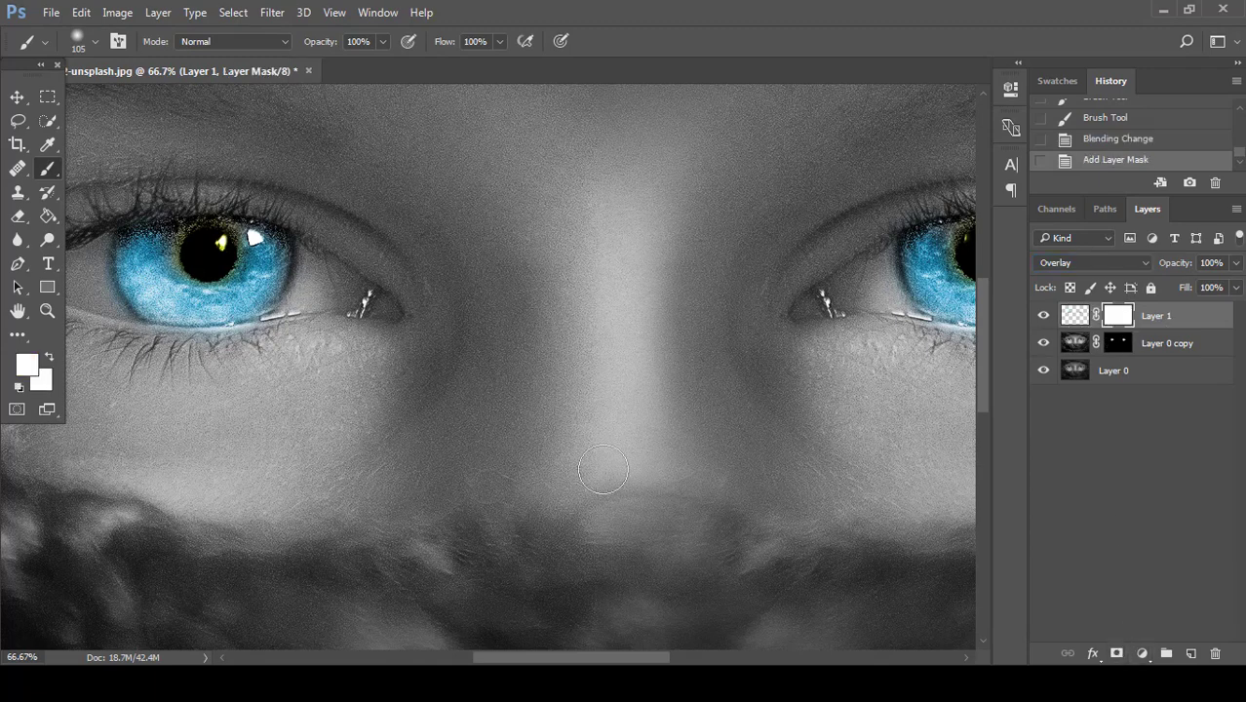
{"action": "left_click", "coordinate": [33, 368]}
{"action": "type", "text": "000000"}
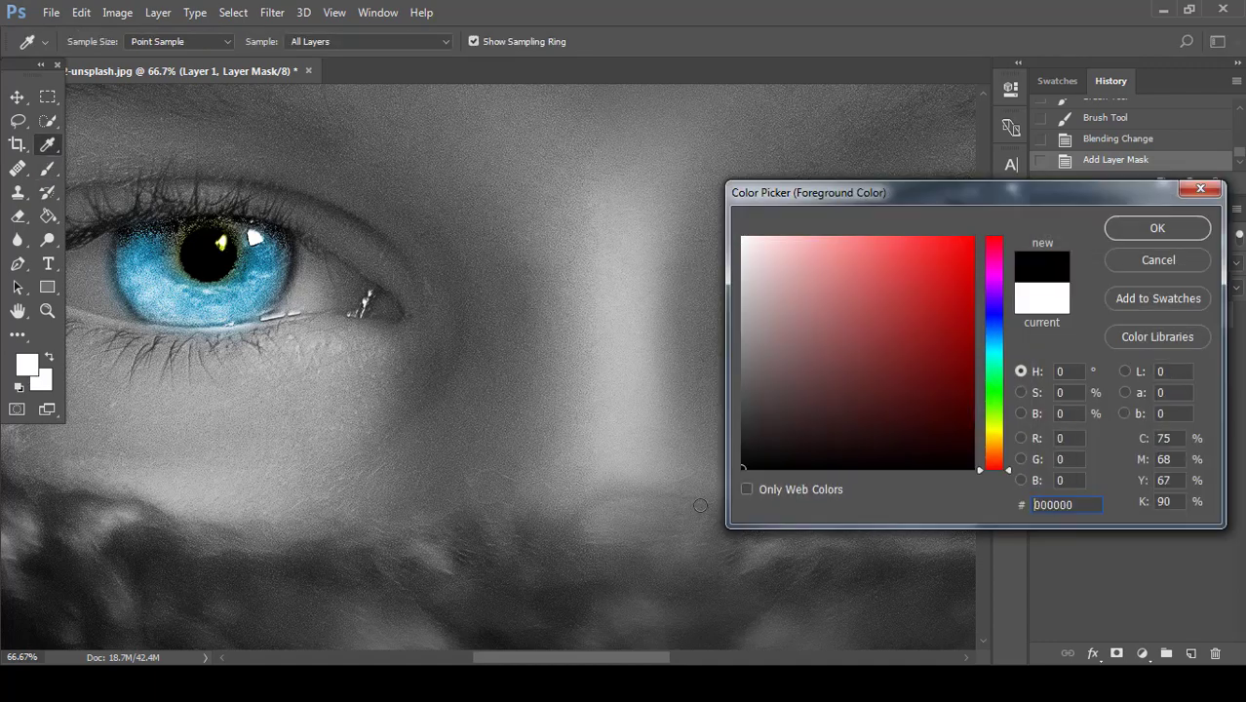
{"action": "left_click", "coordinate": [1152, 231]}
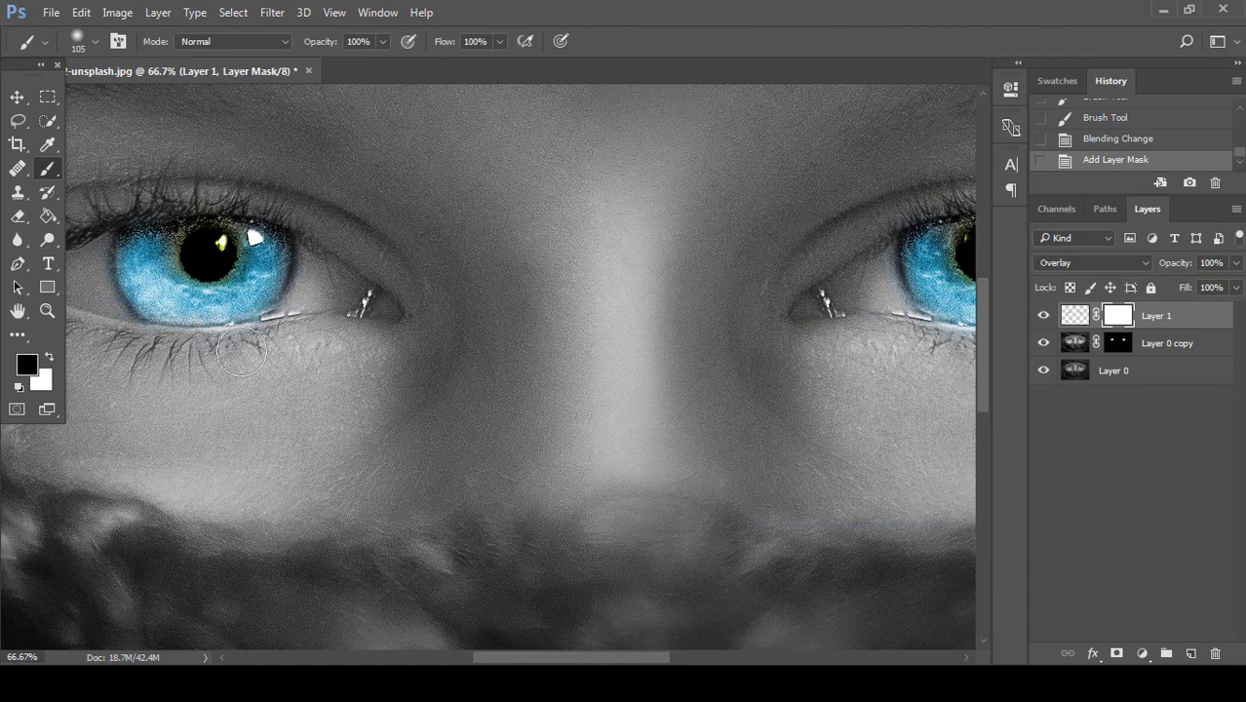
Paint black on Layer 1's mask along the lower lid and eye white beside the iris of both eyes.
{"action": "left_click_drag", "start_coordinate": [287, 332], "coordinate": [343, 285]}
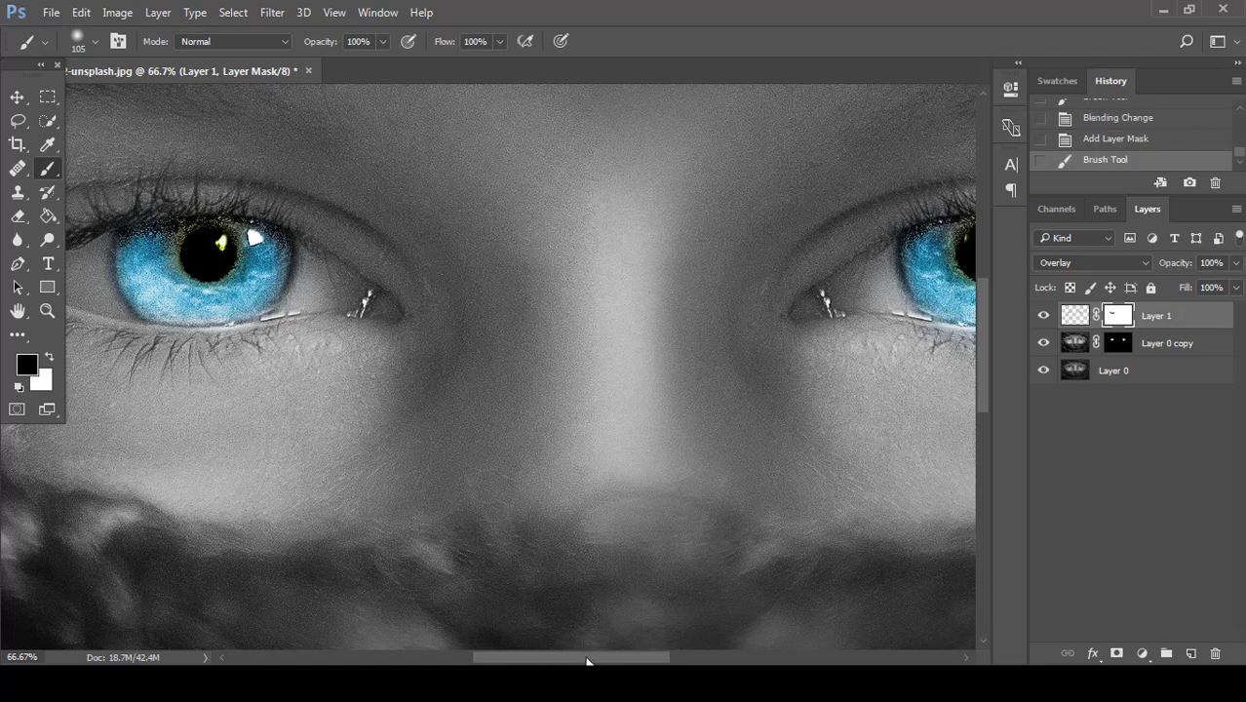
{"action": "left_click_drag", "start_coordinate": [586, 661], "coordinate": [664, 657]}
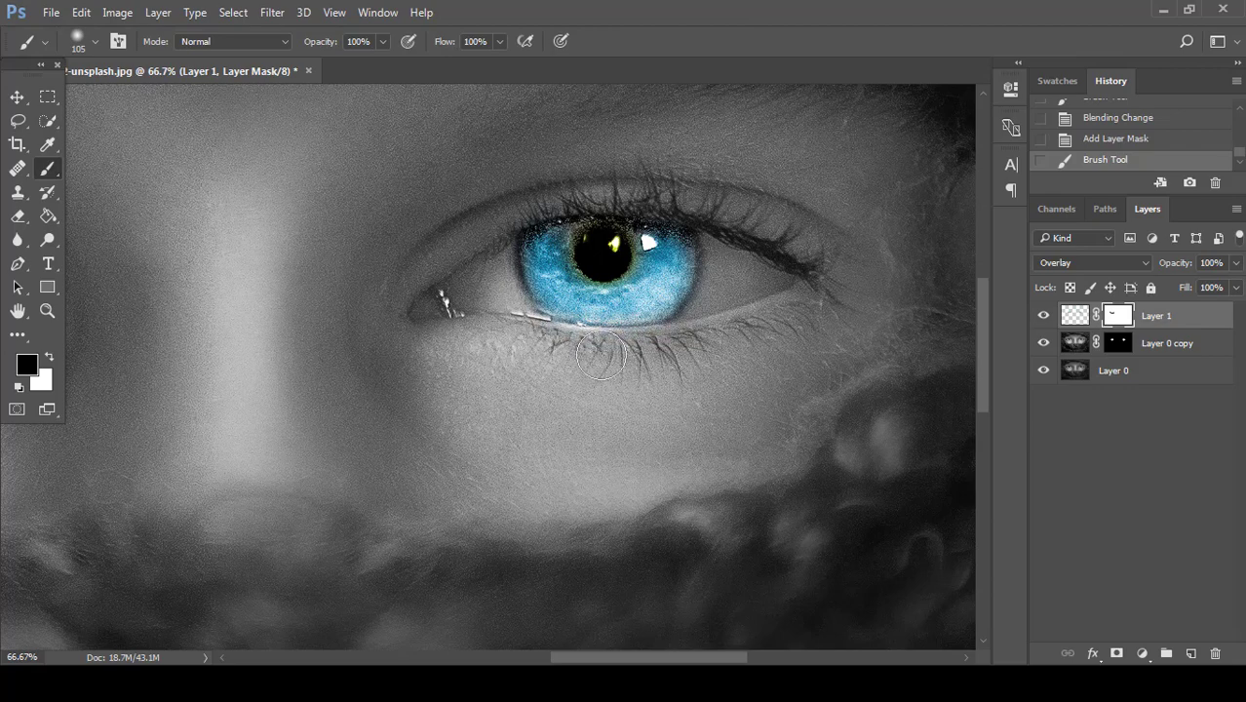
{"action": "mouse_move", "coordinate": [602, 357]}
{"action": "left_mouse_down"}
{"action": "mouse_move", "coordinate": [691, 339]}
{"action": "mouse_move", "coordinate": [736, 282]}
{"action": "mouse_move", "coordinate": [760, 285]}
{"action": "left_mouse_up"}
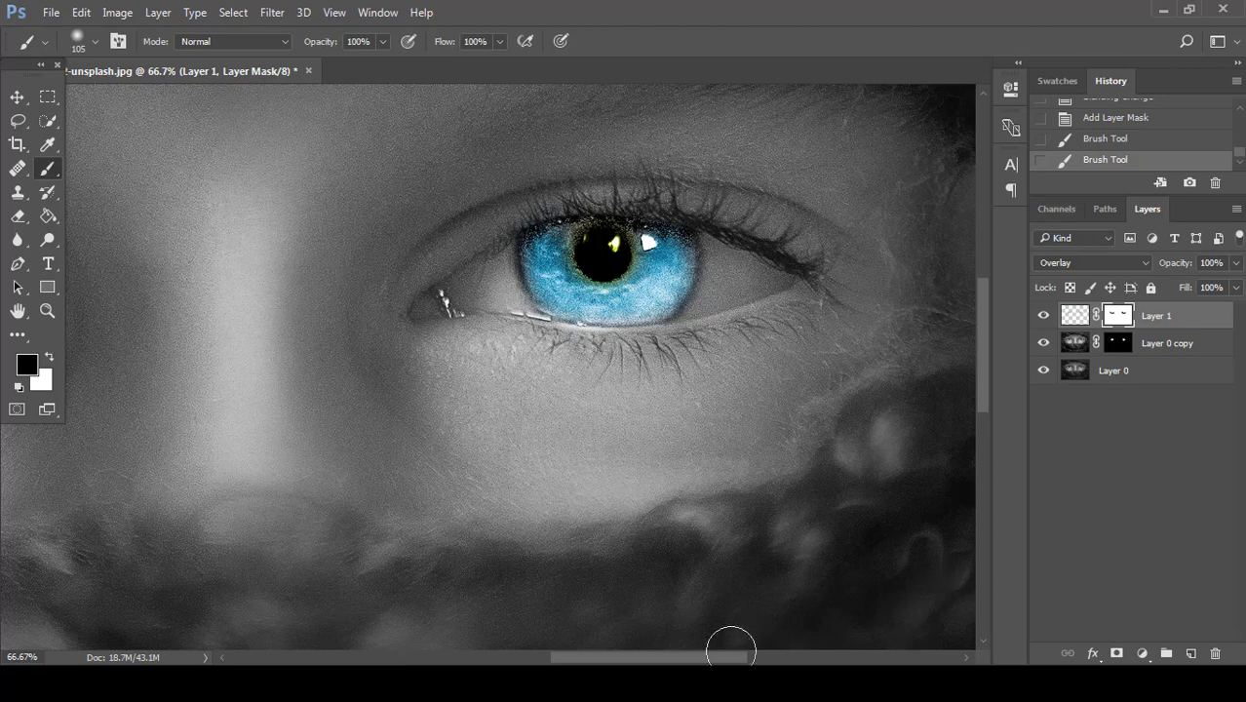
Target Layer 1's pixels instead of its mask and reduce the soft brush to 44 px.
{"action": "left_click_drag", "start_coordinate": [705, 660], "coordinate": [663, 663]}
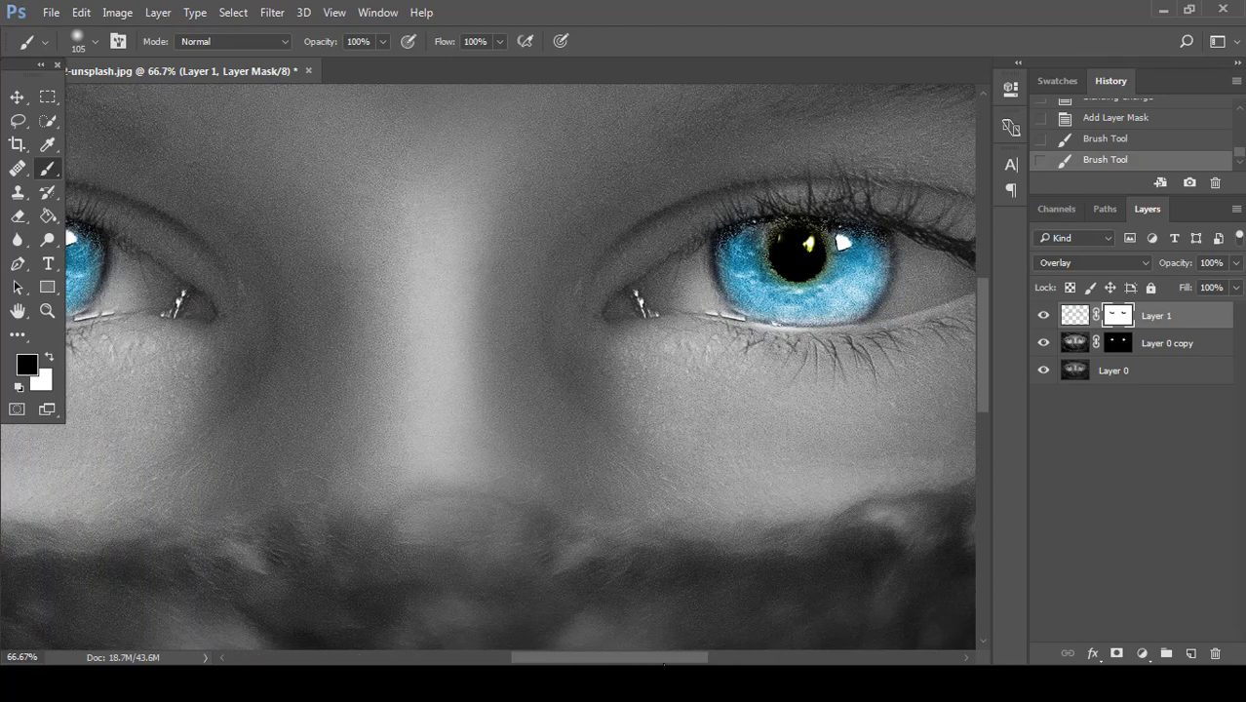
{"action": "left_click", "coordinate": [1075, 320]}
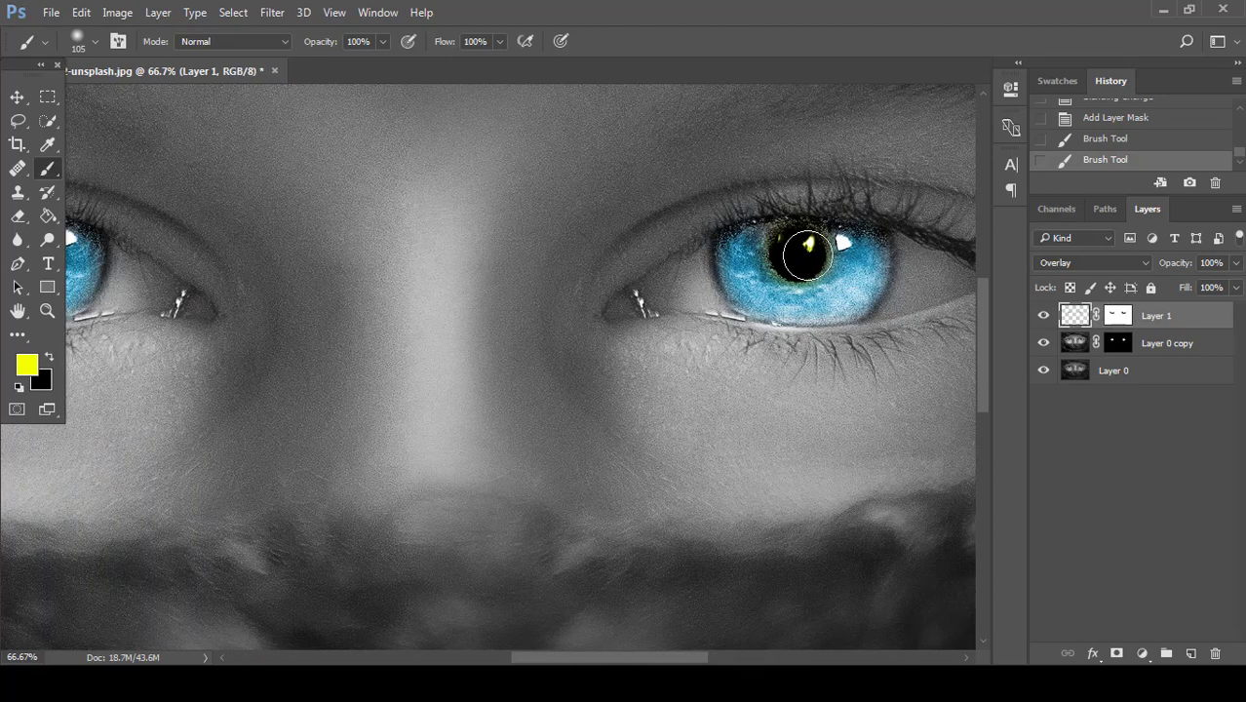
{"action": "left_click", "coordinate": [94, 42]}
{"action": "left_click_drag", "start_coordinate": [151, 100], "coordinate": [143, 95]}
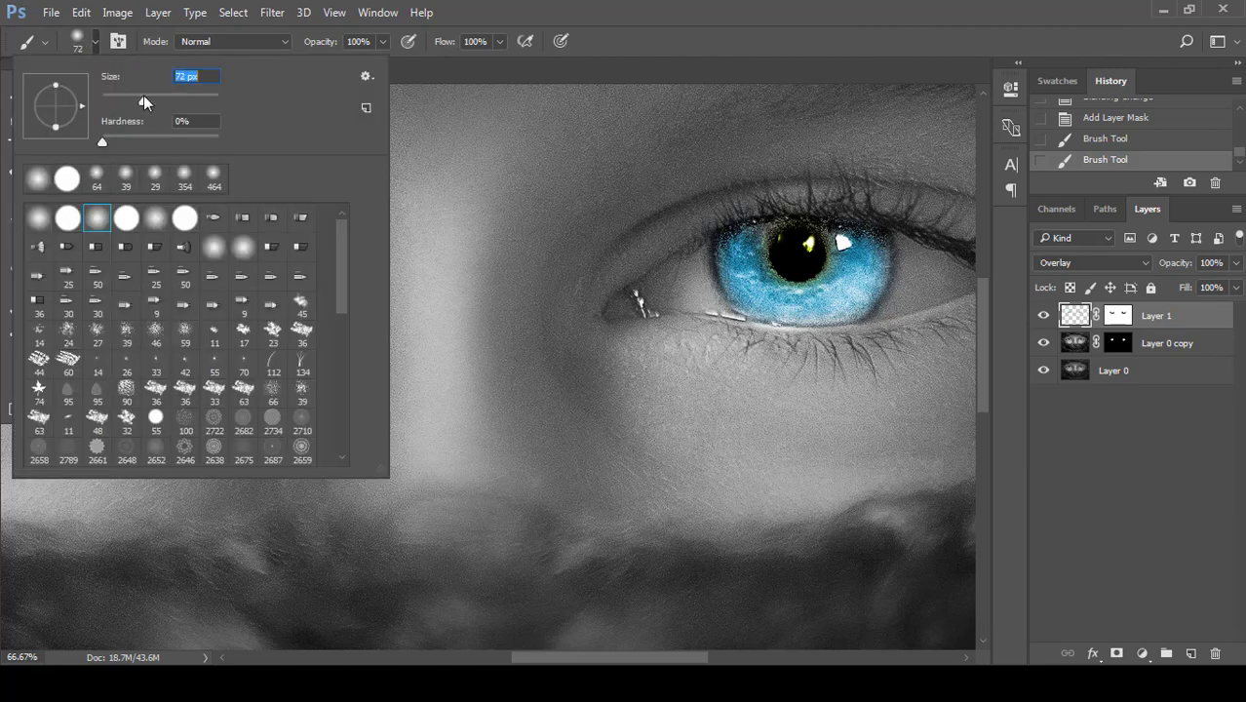
{"action": "left_click", "coordinate": [126, 100]}
{"action": "left_click", "coordinate": [95, 45]}
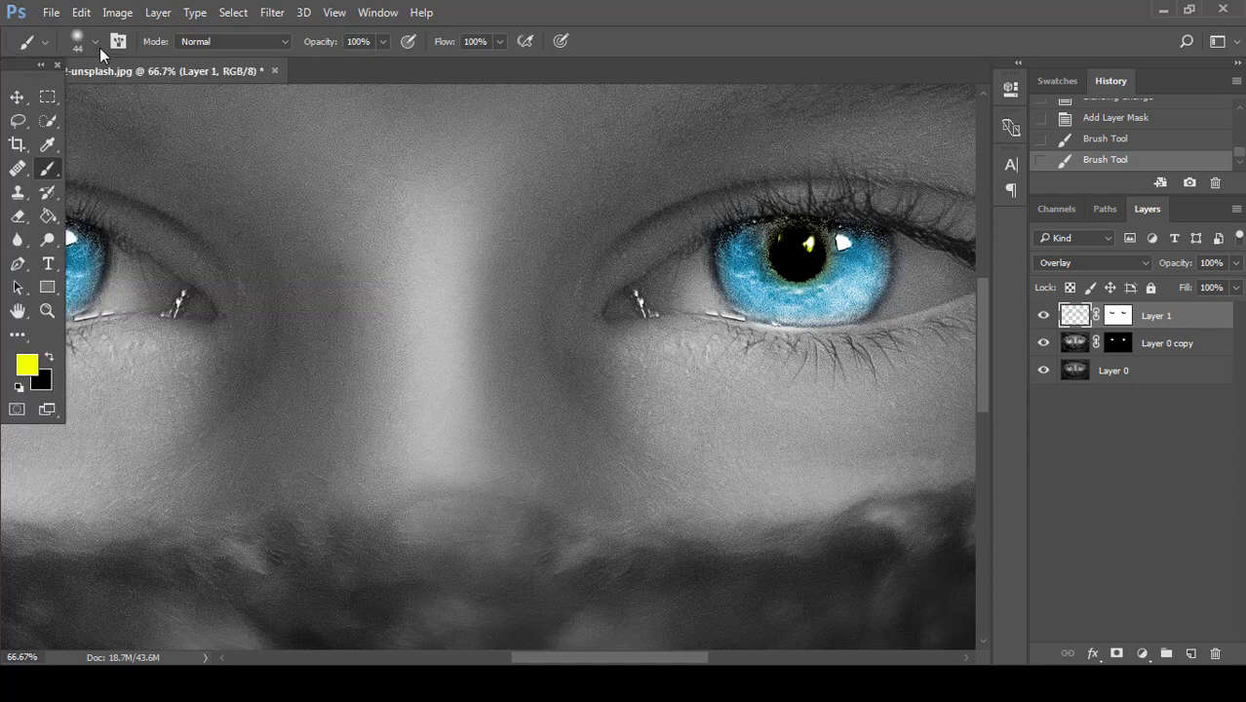
Set the foreground color to blue 20a2c2 and dab it on both sides of the right-hand eye's pupil on Layer 1.
{"action": "left_click", "coordinate": [27, 364]}
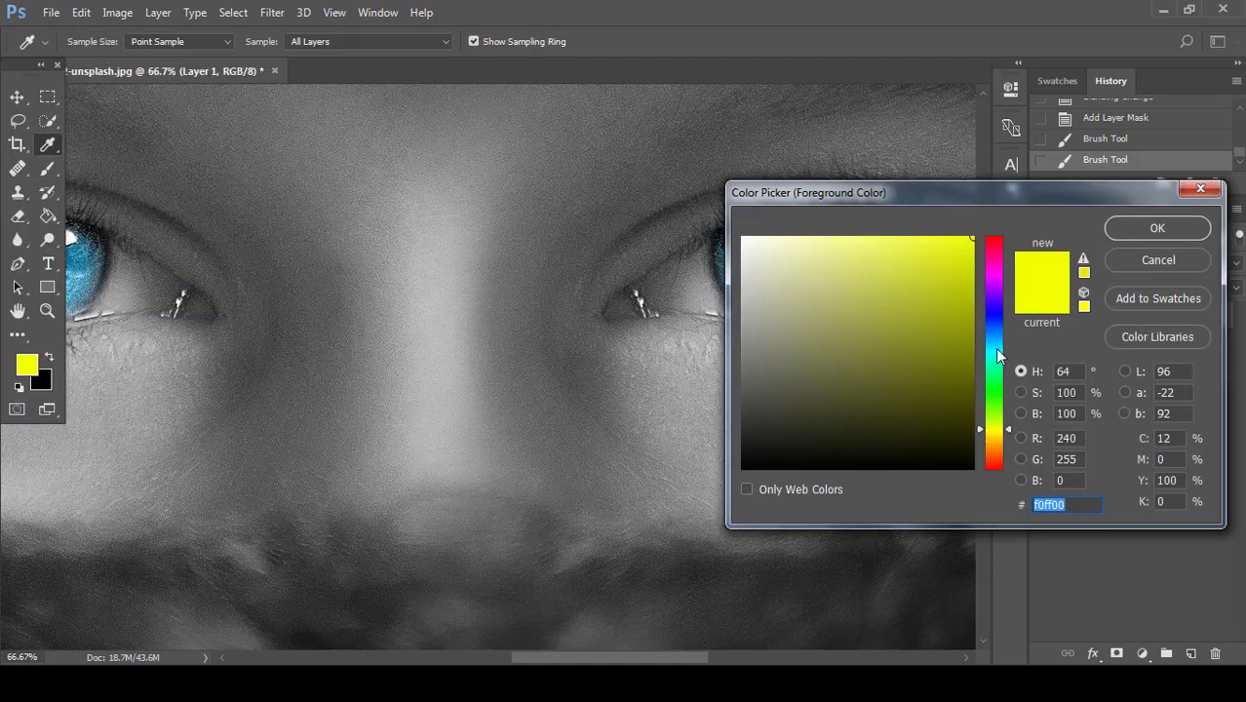
{"action": "left_click", "coordinate": [995, 349]}
{"action": "left_click_drag", "start_coordinate": [932, 275], "coordinate": [935, 291]}
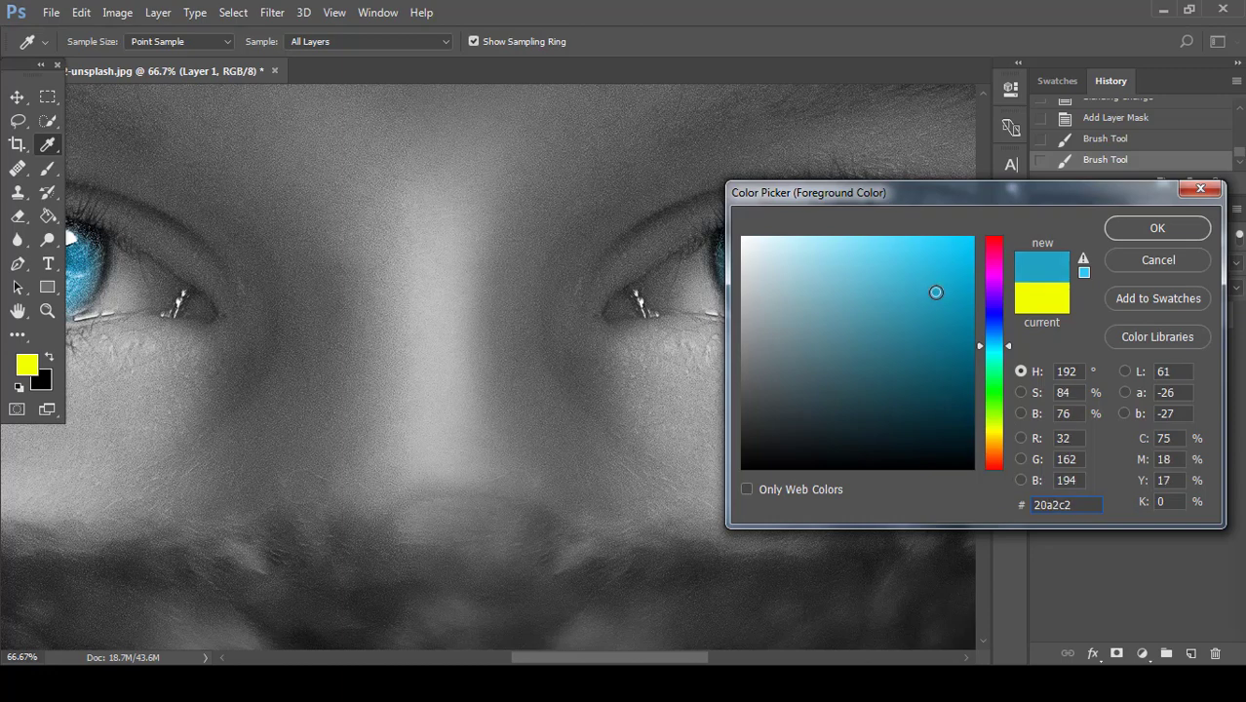
{"action": "left_click", "coordinate": [1131, 233]}
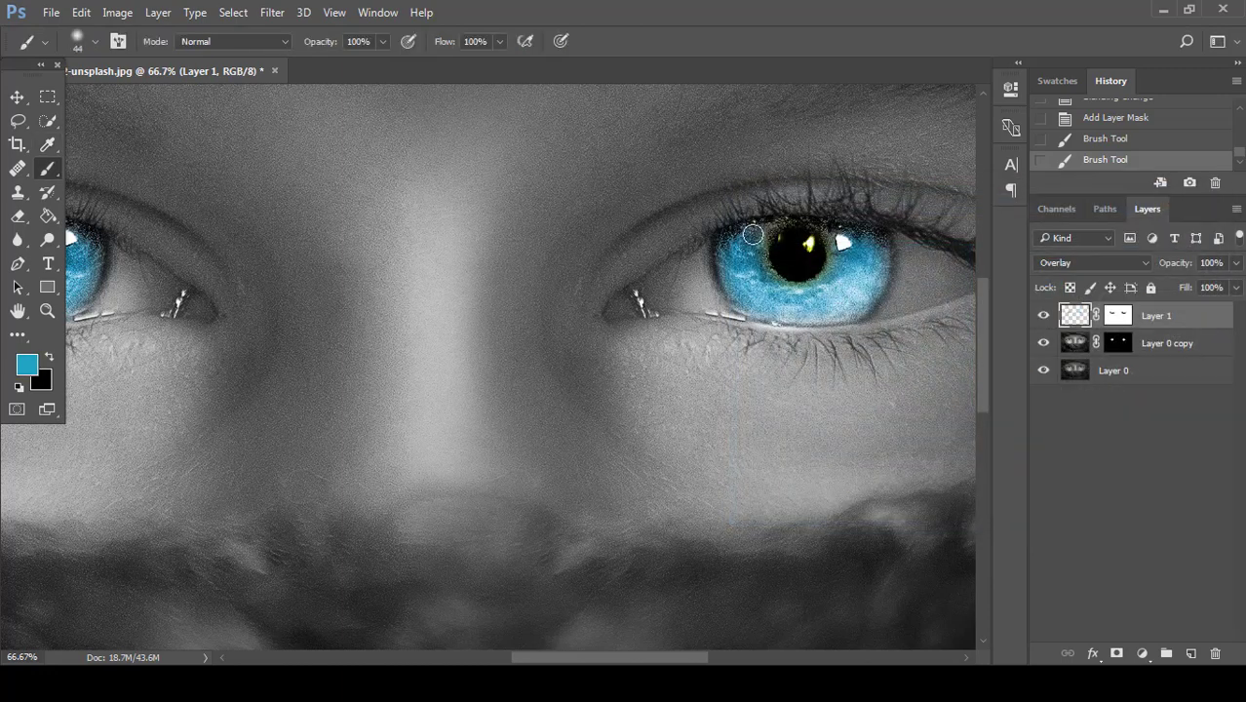
{"action": "left_click", "coordinate": [758, 261]}
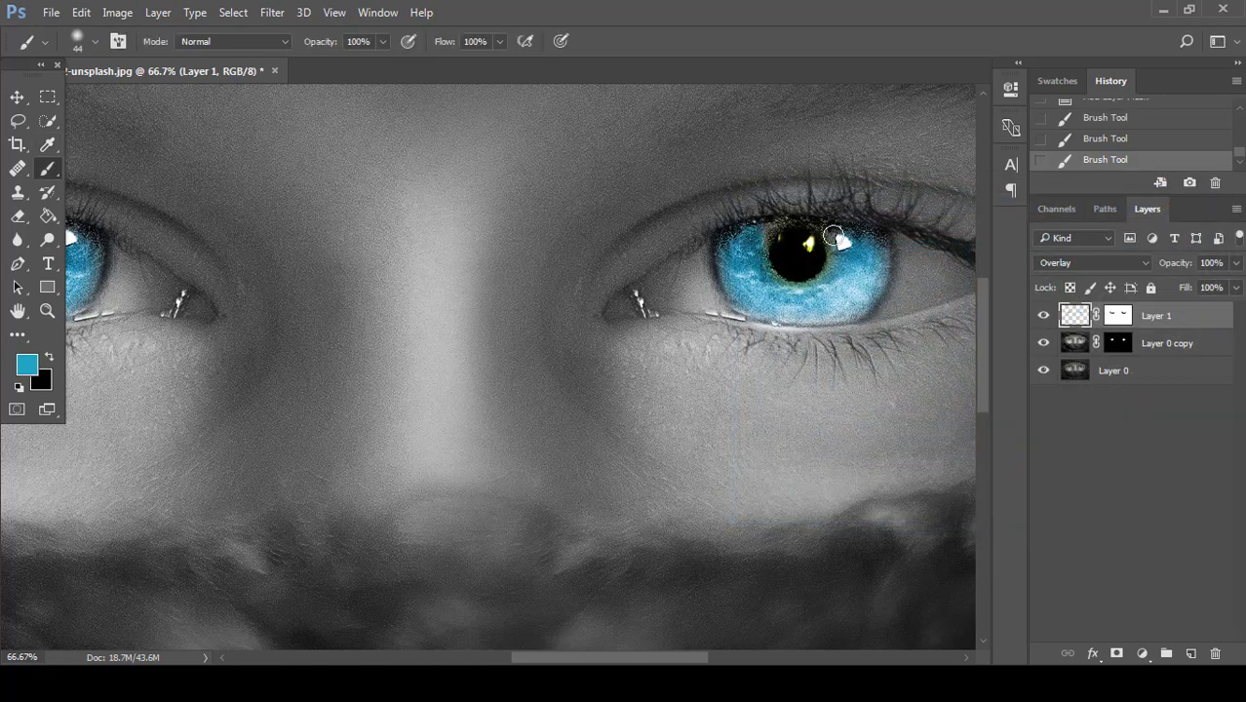
{"action": "left_click", "coordinate": [834, 264]}
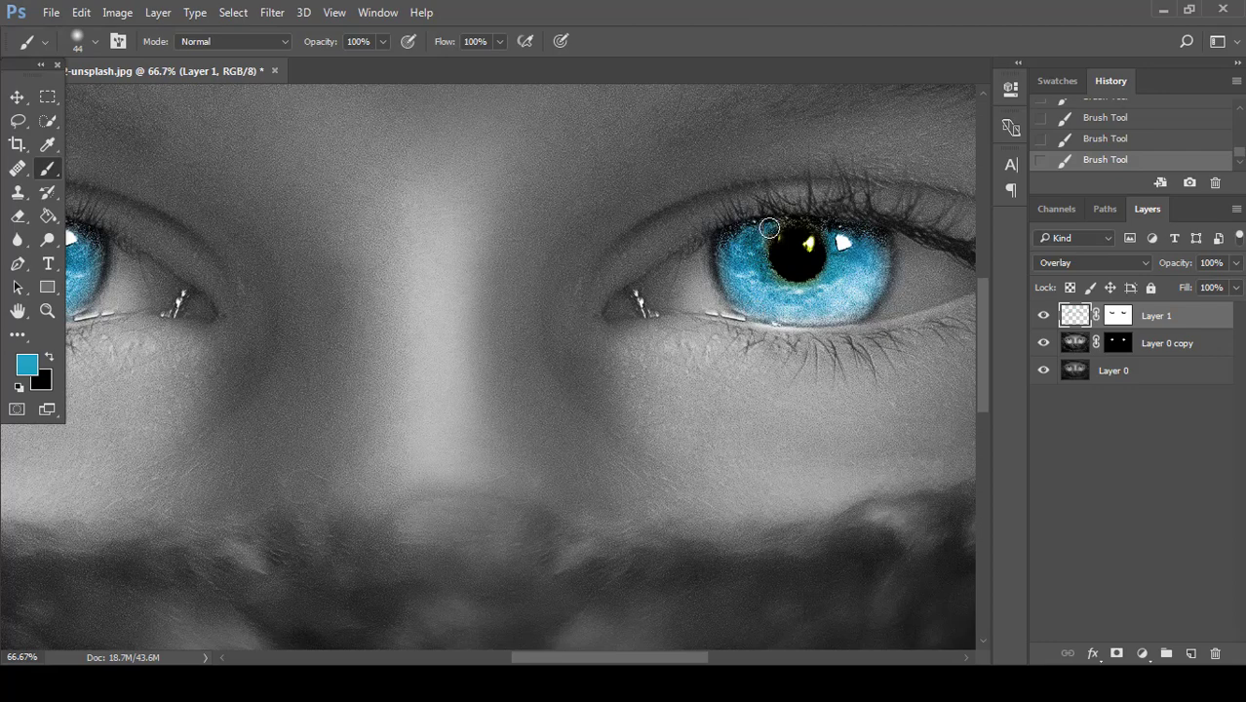
{"action": "left_click_drag", "start_coordinate": [672, 659], "coordinate": [616, 658]}
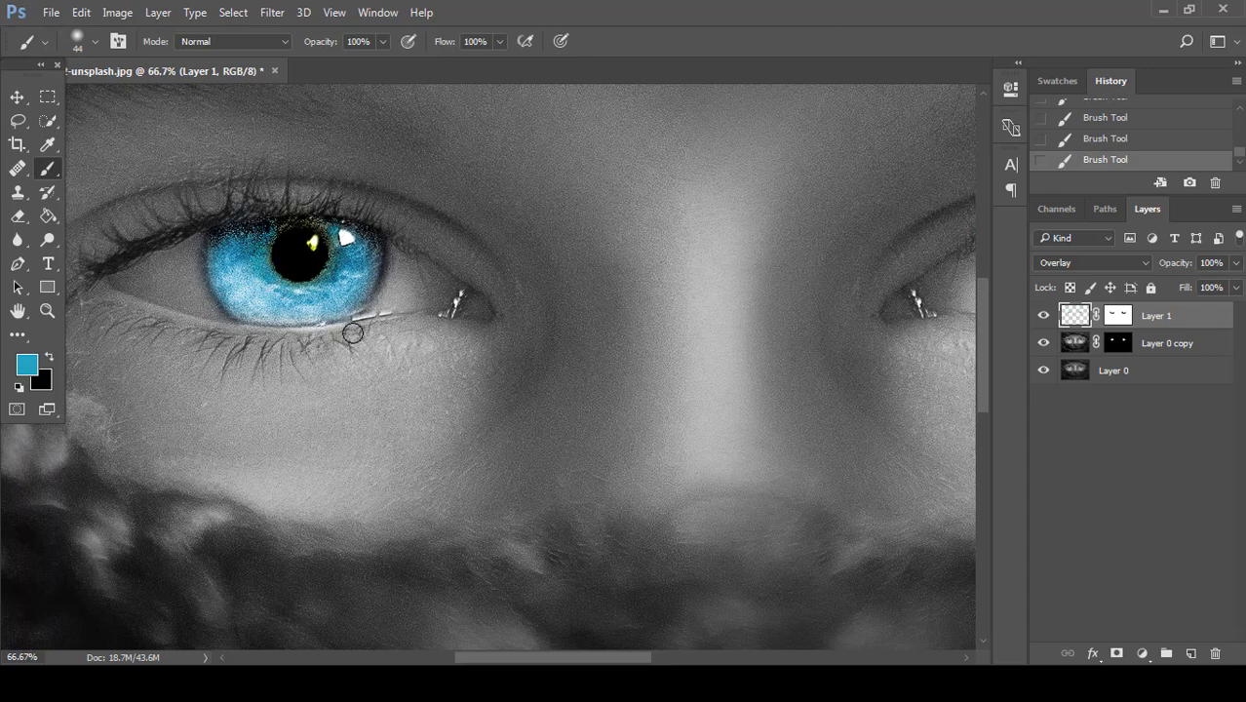
Add a Curves adjustment layer above Layer 1 and shift its black point slightly inward to deepen the shadows.
{"action": "left_click", "coordinate": [21, 100]}
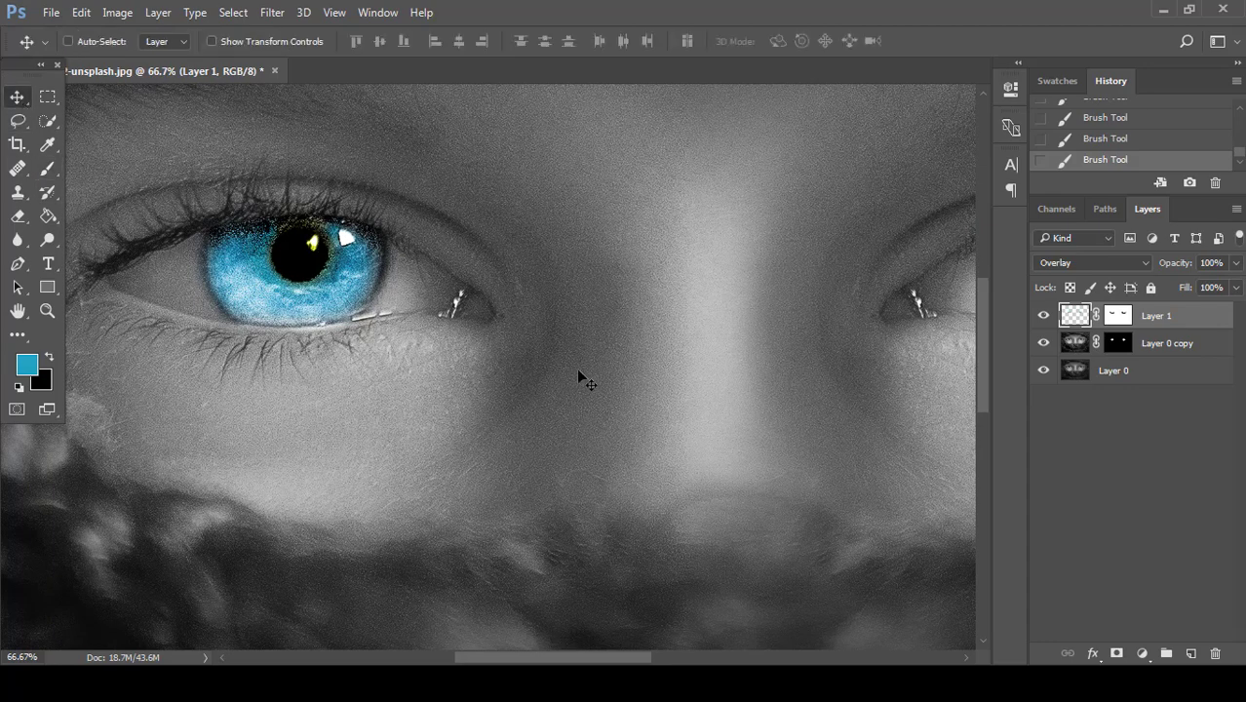
{"action": "key", "text": "ctrl+minus"}
{"action": "key", "text": "ctrl+minus"}
{"action": "key", "text": "ctrl+minus"}
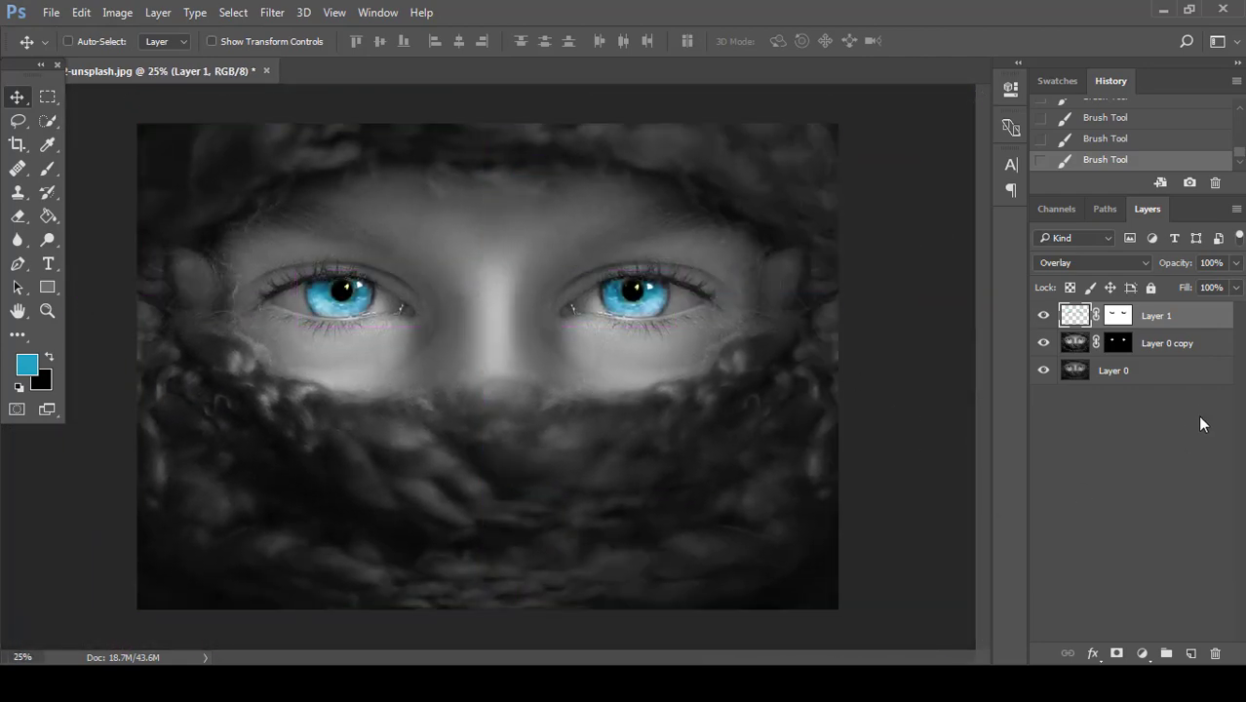
{"action": "left_click", "coordinate": [1141, 653]}
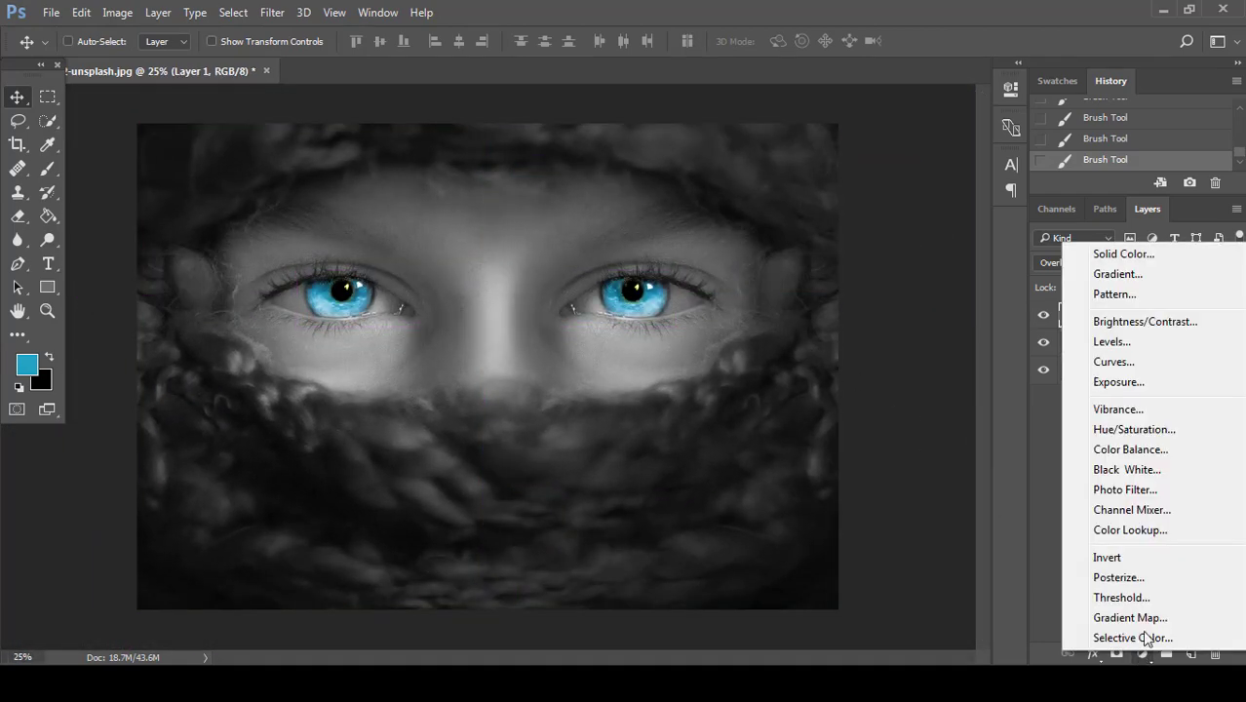
{"action": "left_click", "coordinate": [1126, 365]}
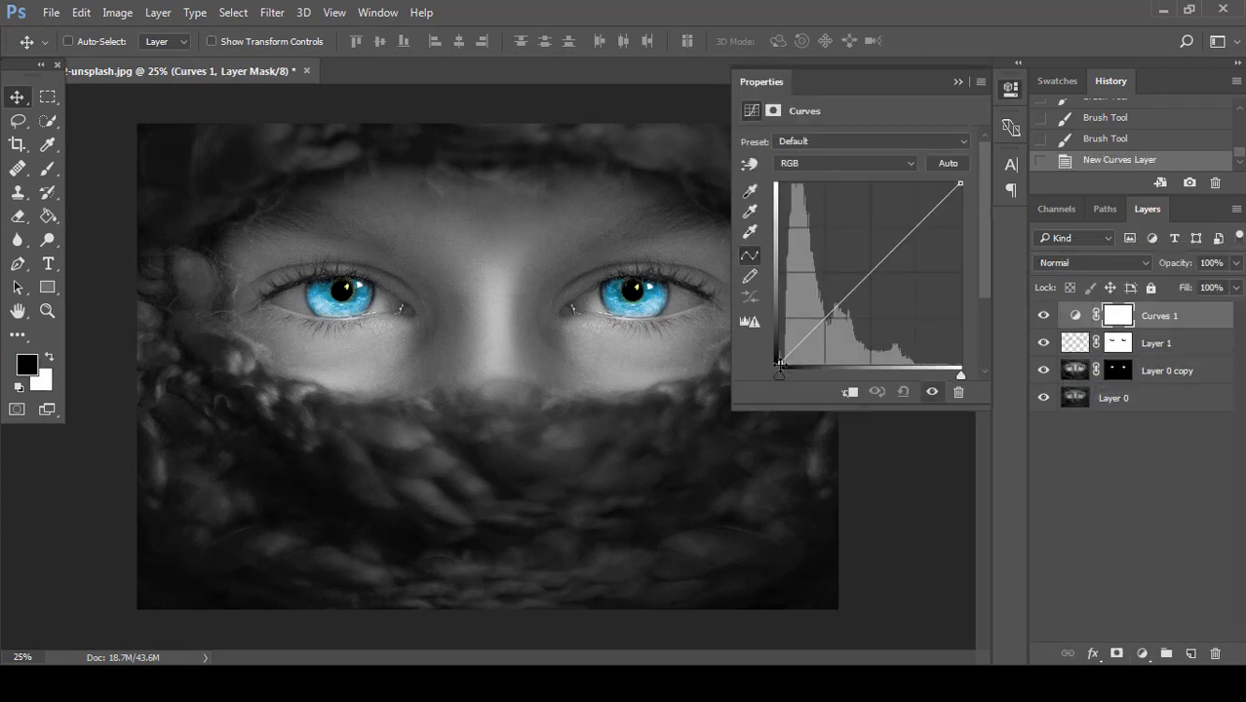
{"action": "left_click_drag", "start_coordinate": [779, 364], "coordinate": [792, 369]}
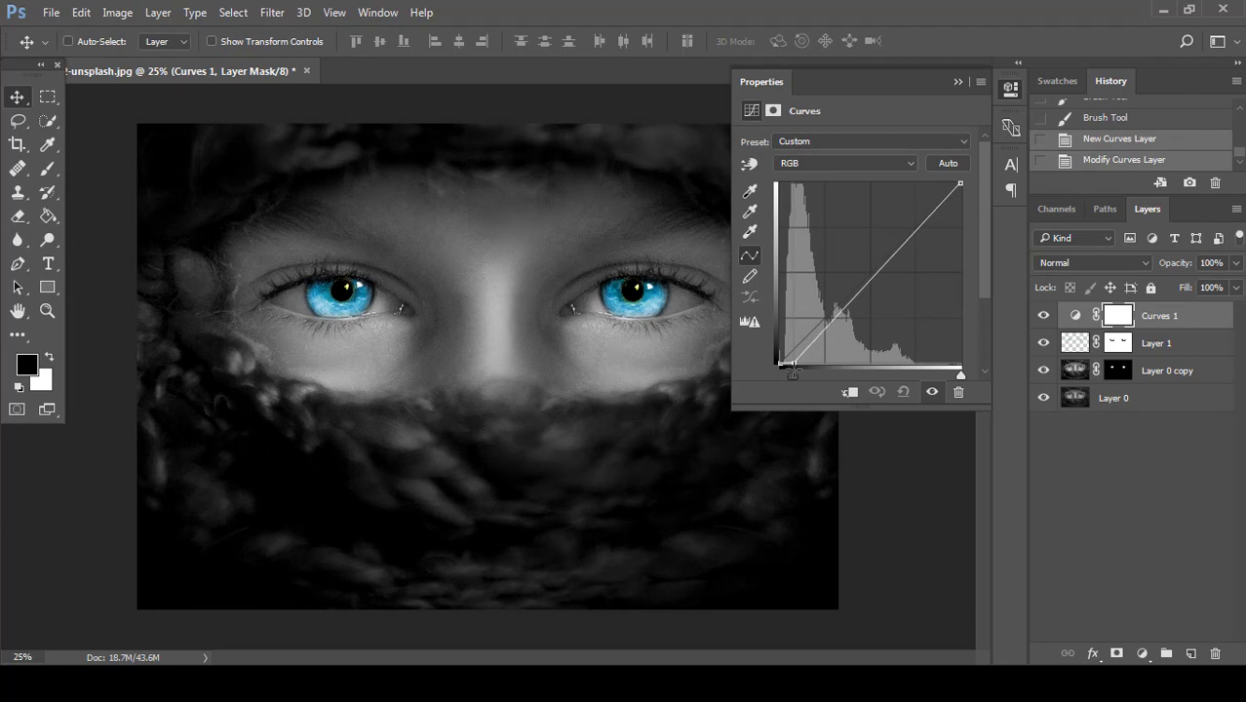
{"action": "left_click_drag", "start_coordinate": [792, 370], "coordinate": [792, 369]}
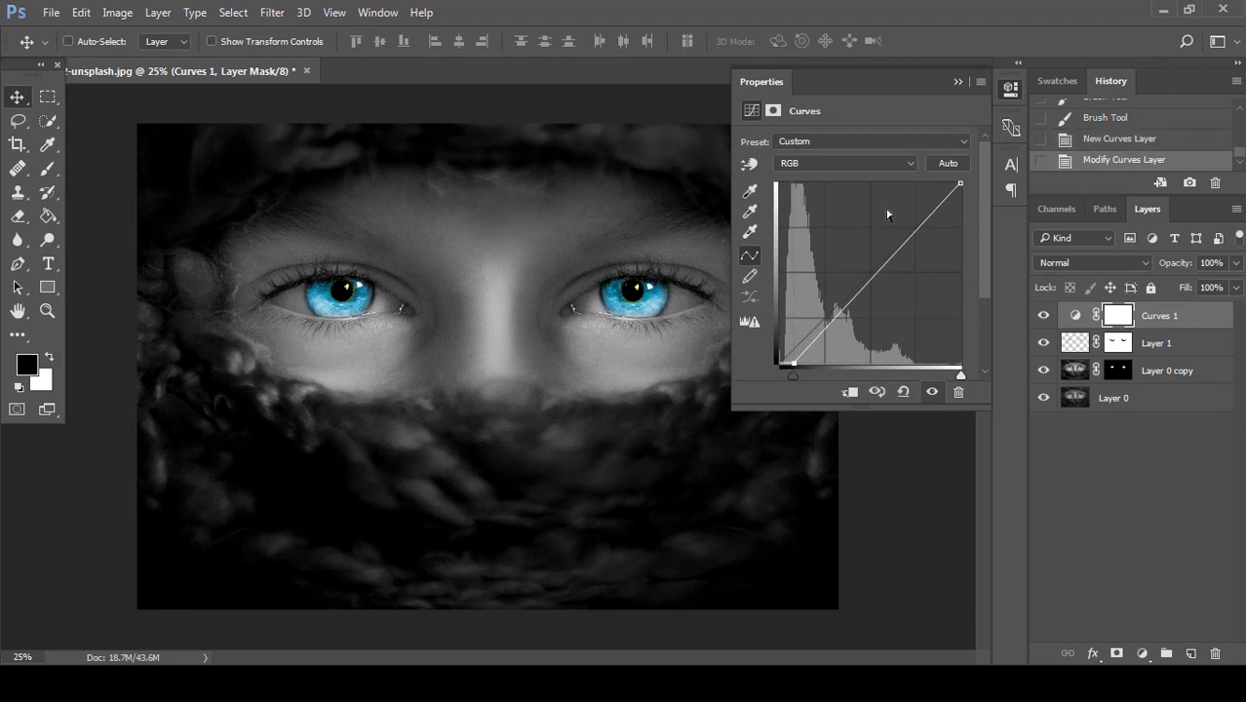
{"action": "left_click", "coordinate": [952, 75]}
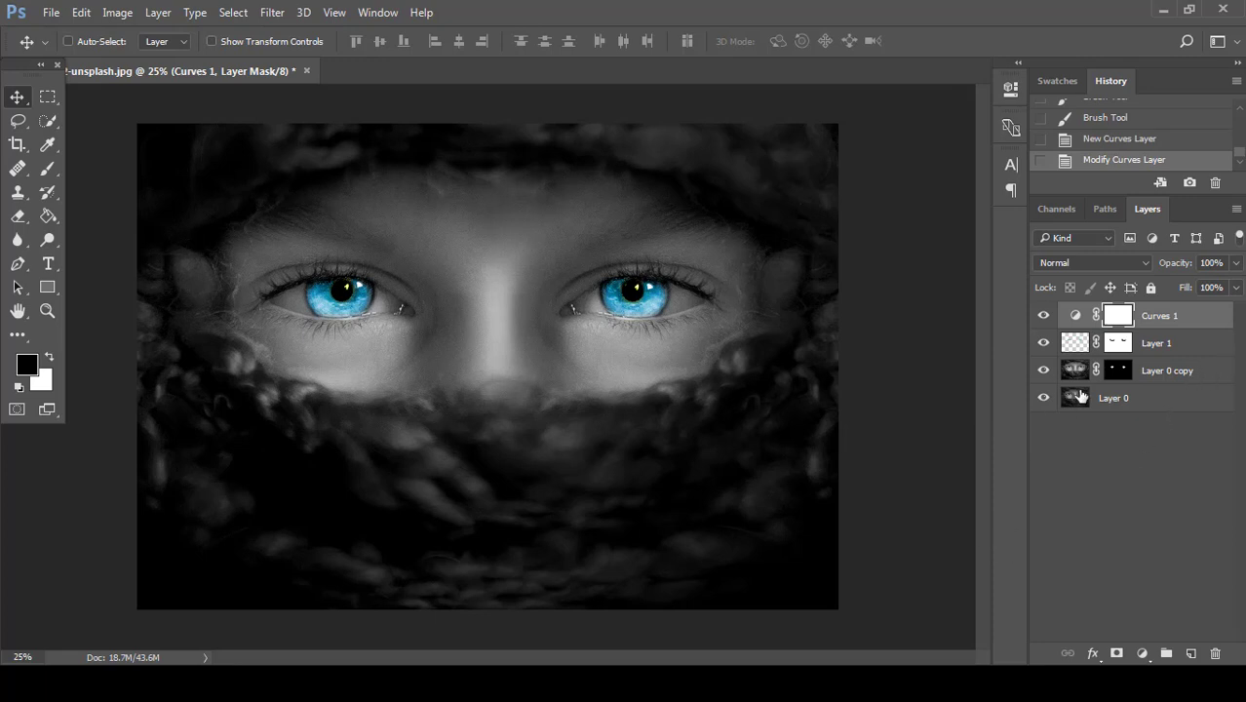
Group Curves 1, Layer 1 and Layer 0 copy, keeping the default group name and Pass Through mode.
{"action": "left_click", "coordinate": [1191, 345], "text": "shift"}
{"action": "left_click", "coordinate": [1209, 369], "text": "shift"}
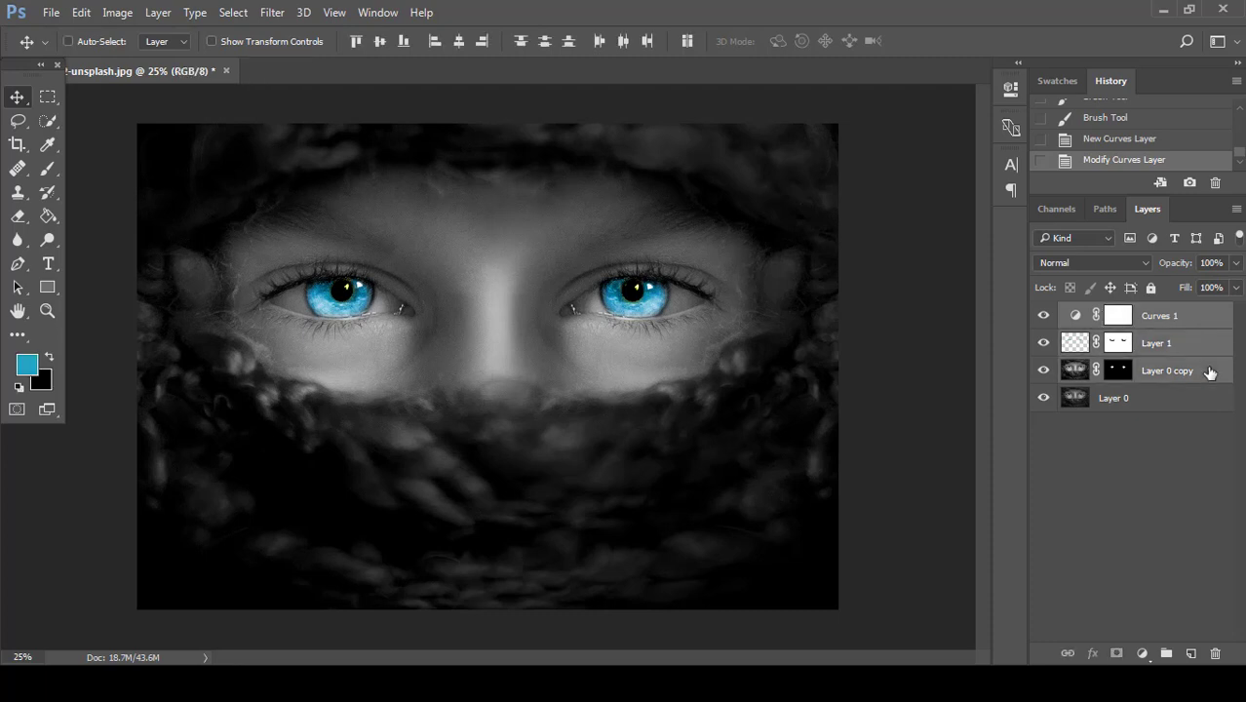
{"action": "right_click", "coordinate": [1199, 371]}
{"action": "left_click", "coordinate": [889, 223]}
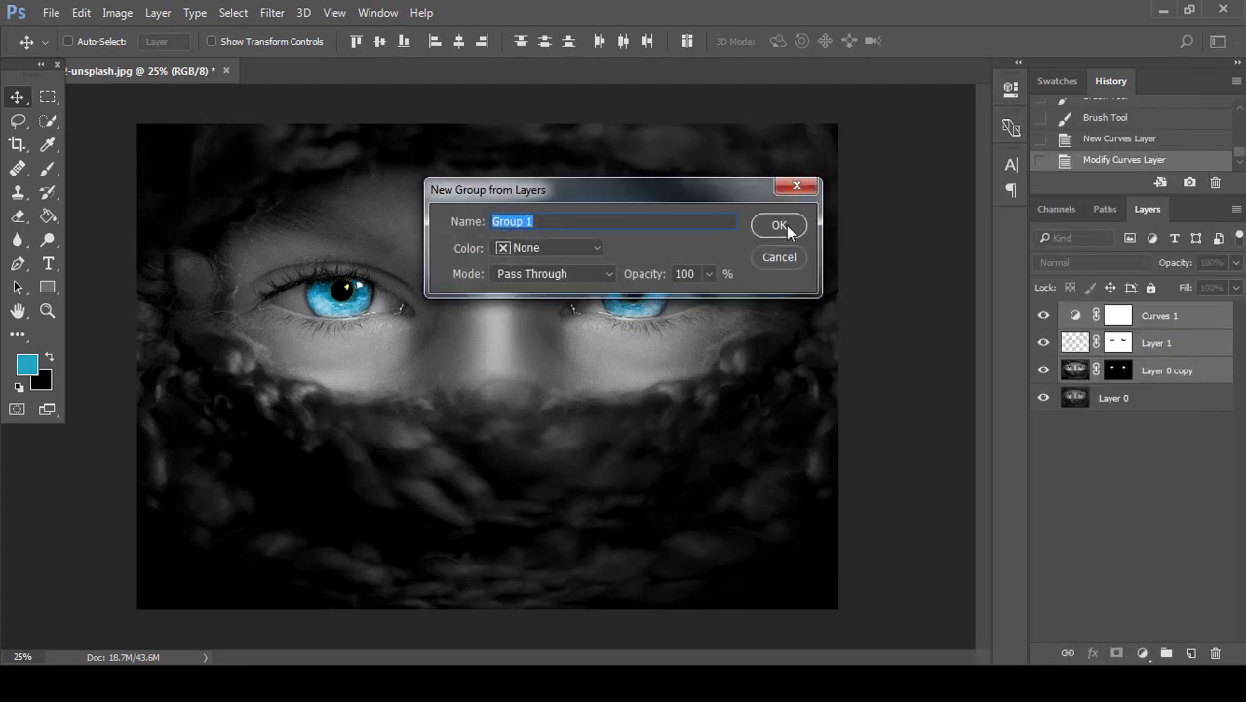
{"action": "left_click", "coordinate": [782, 224]}
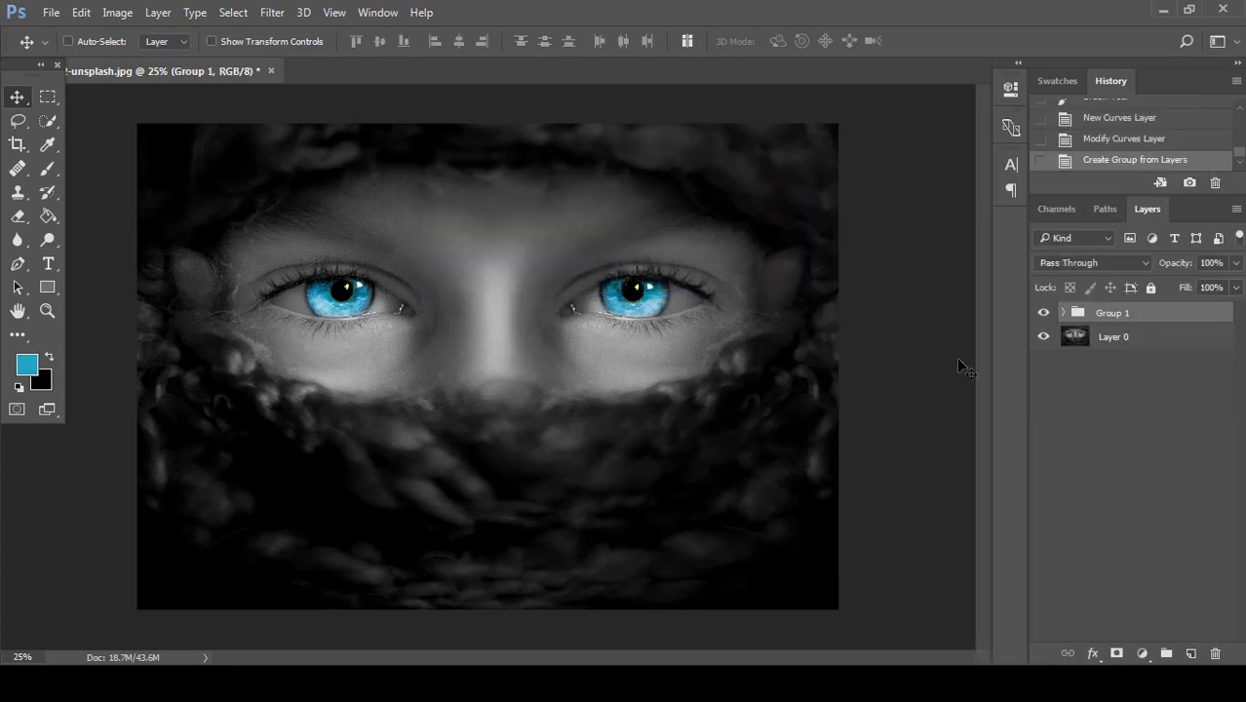
Toggle the visibility of Group 1 off and on several times to compare the portrait before and after.
{"action": "left_click", "coordinate": [1043, 311]}
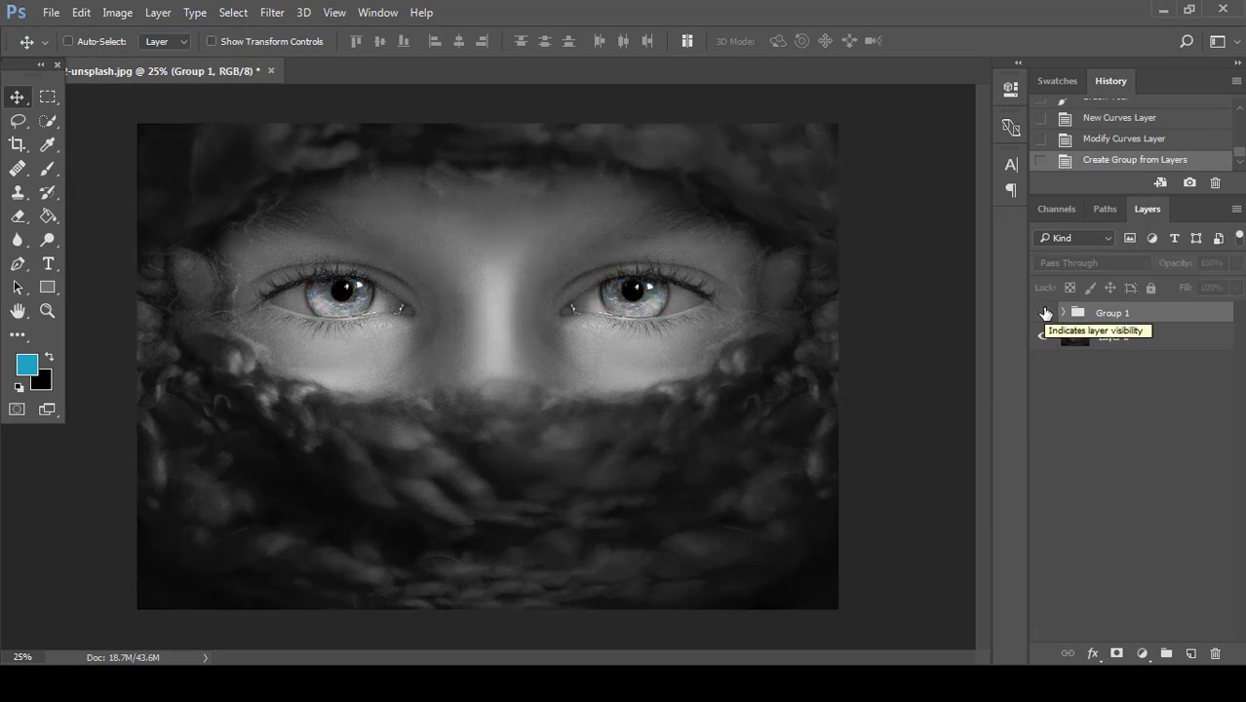
{"action": "left_click", "coordinate": [1043, 312]}
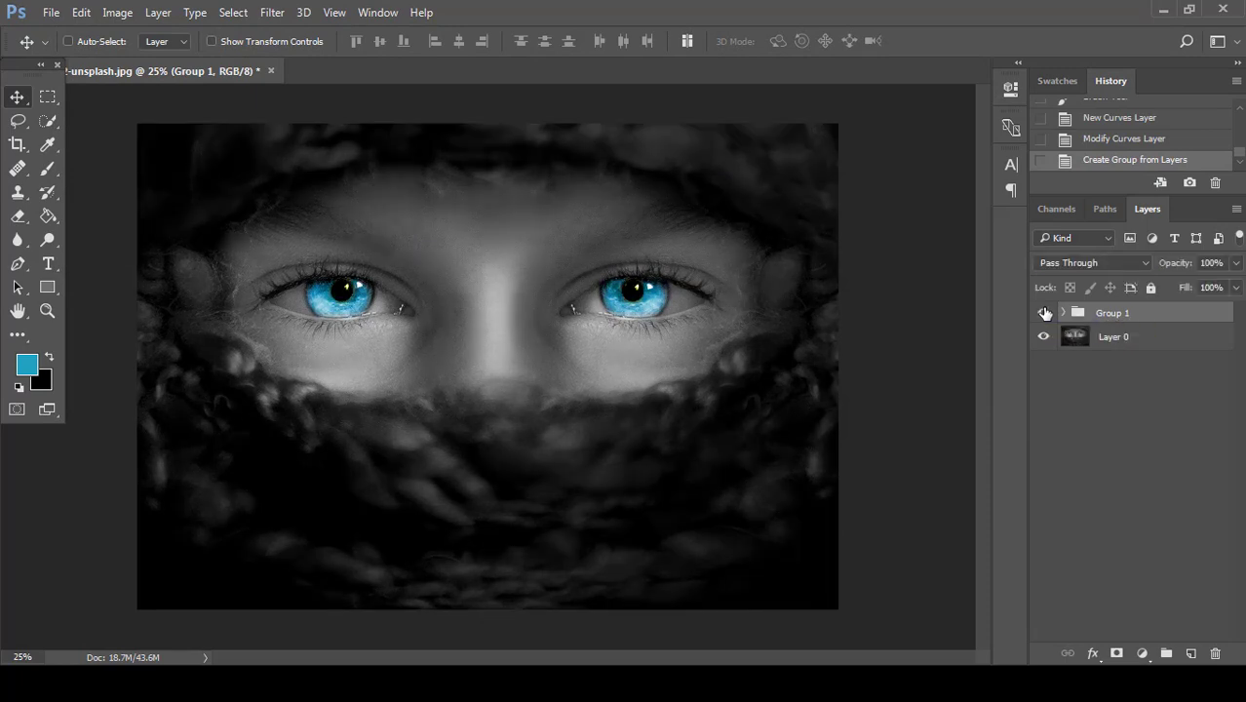
{"action": "left_click", "coordinate": [1043, 312]}
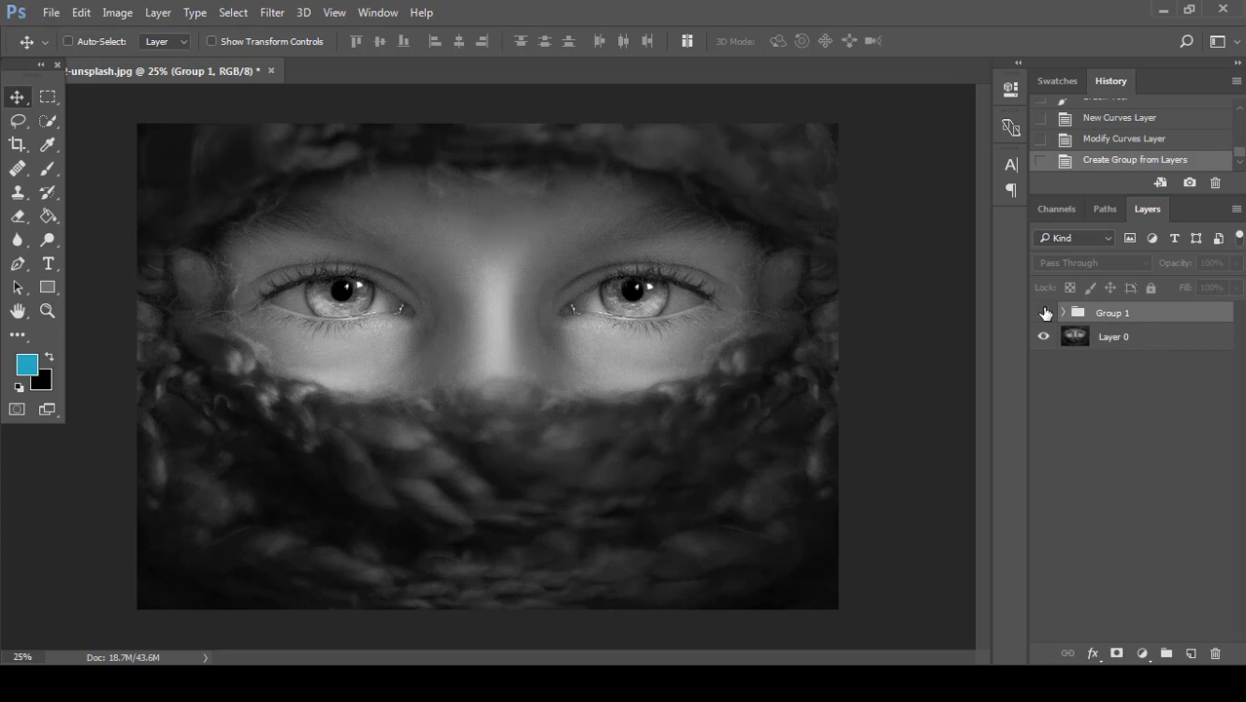
{"action": "left_click", "coordinate": [1043, 312]}
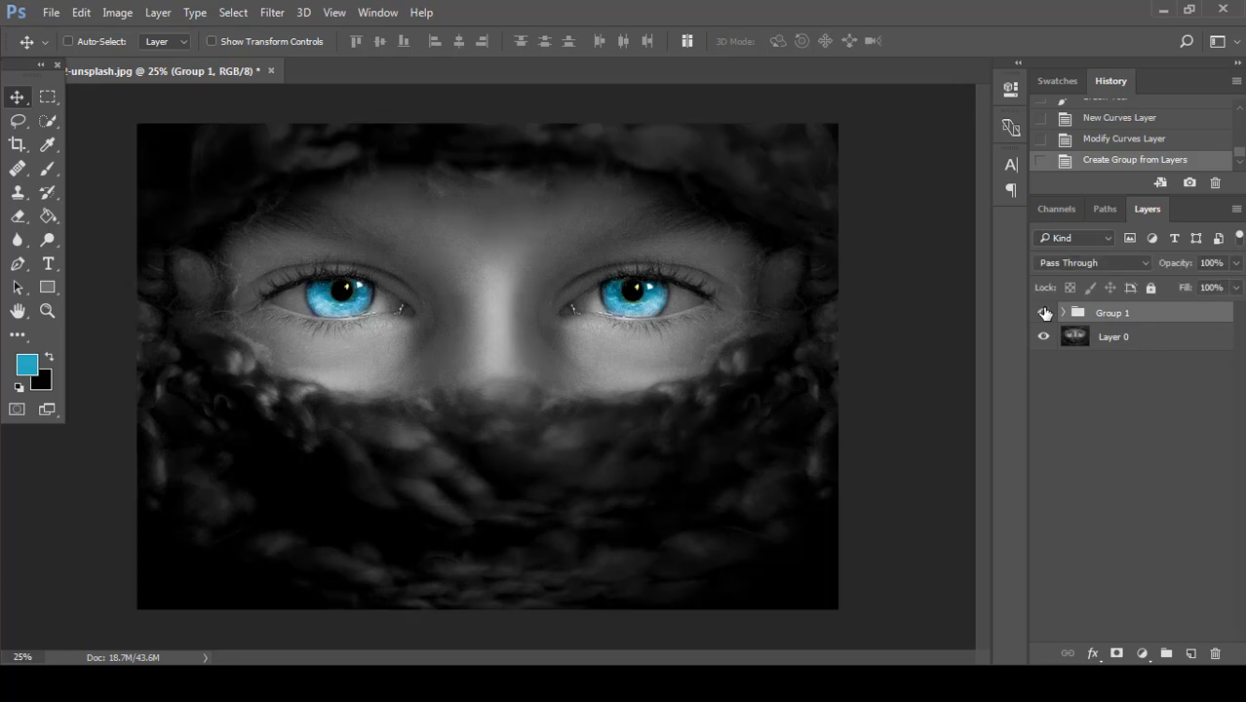
{"action": "left_click", "coordinate": [1042, 312]}
{"action": "left_click", "coordinate": [1043, 312]}
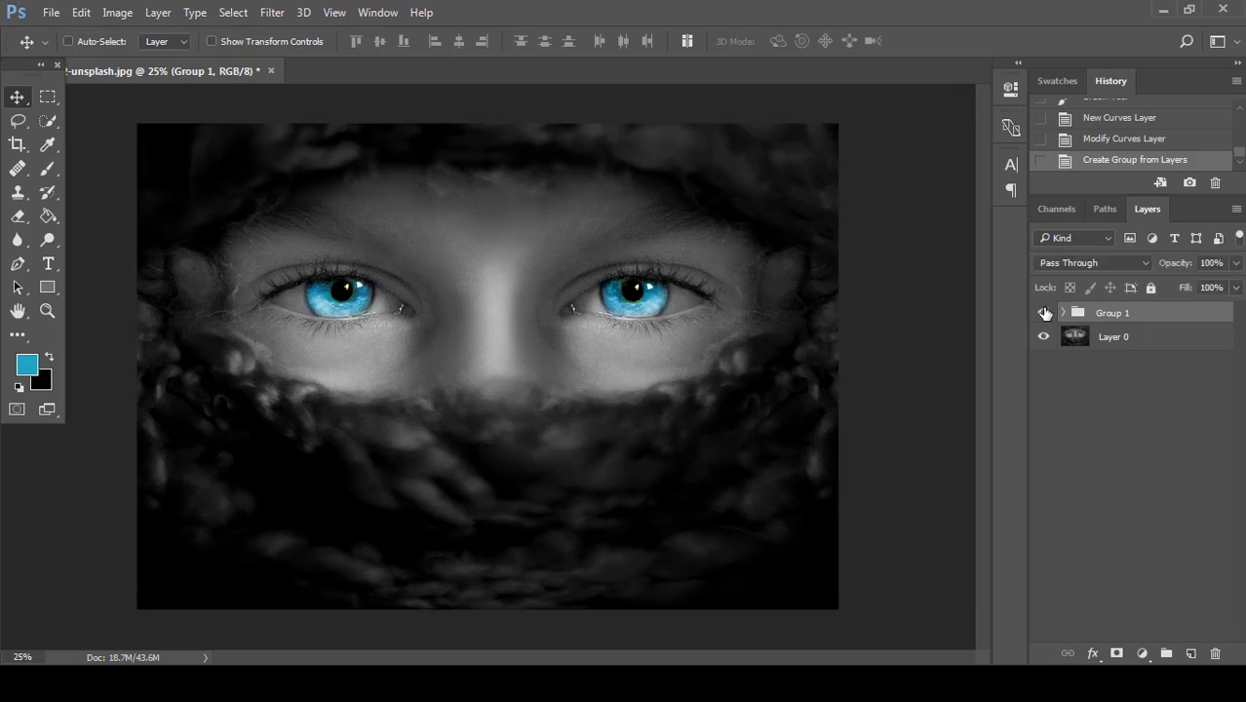